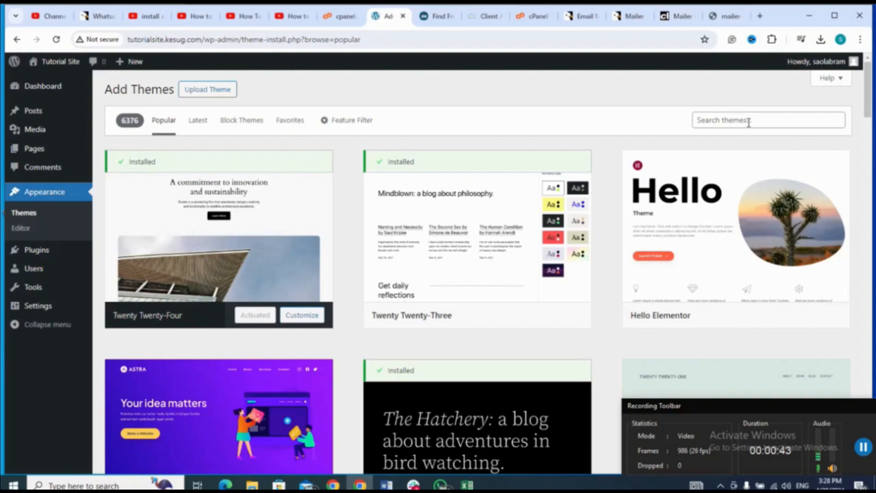
# Step: Search the theme directory for astra, then install and activate the Astra theme
pyautogui.click(749, 121)
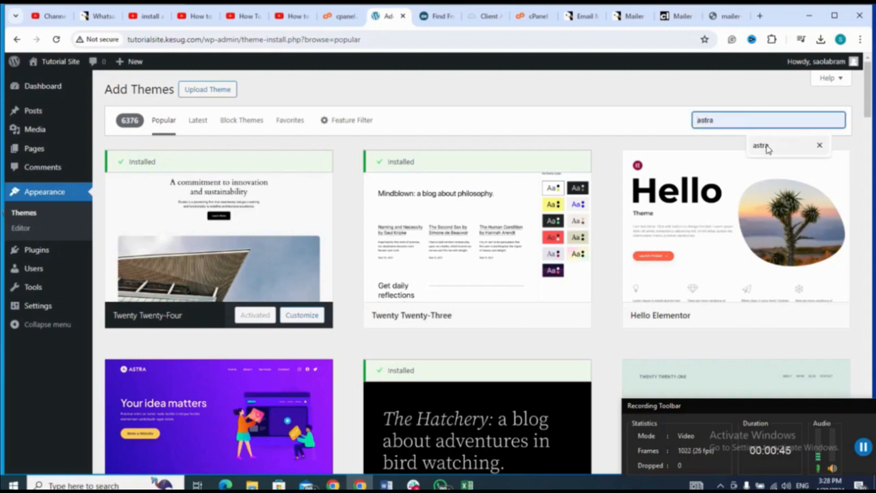
pyautogui.click(765, 146)
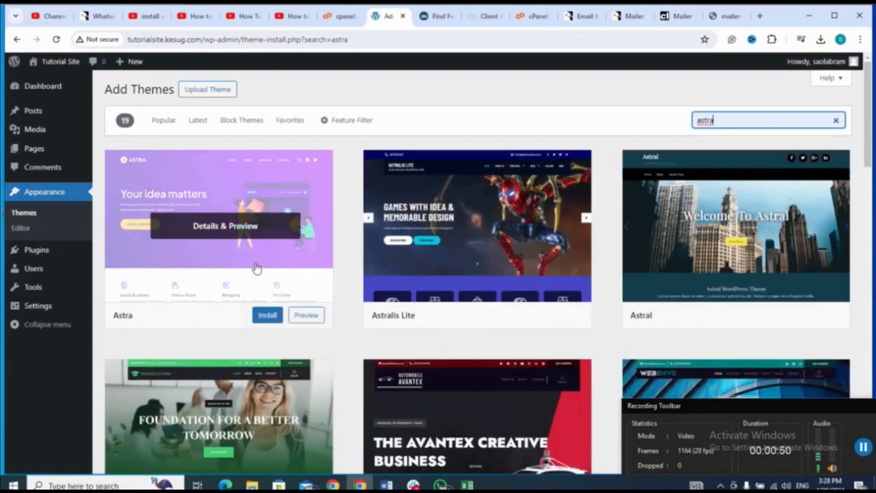
pyautogui.click(267, 316)
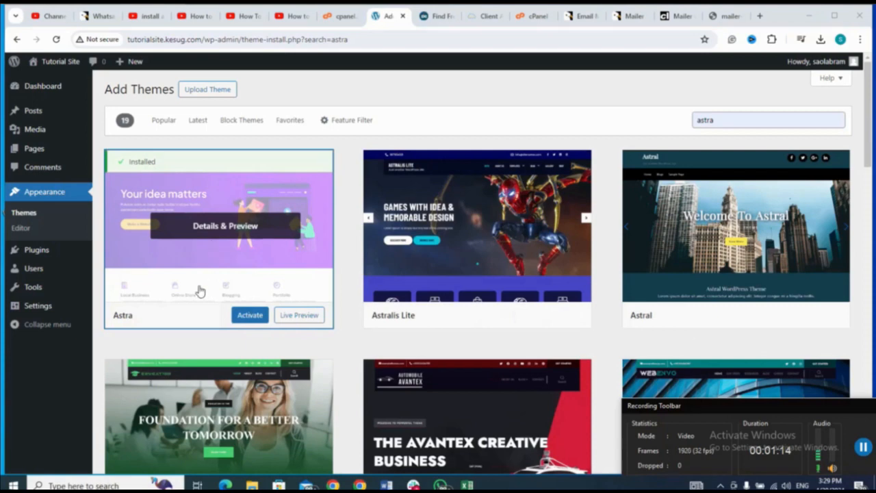
pyautogui.click(243, 320)
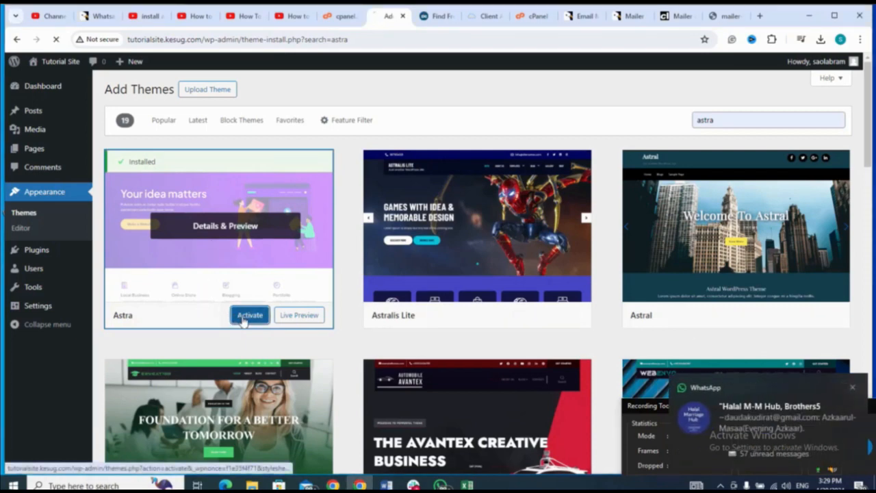
pyautogui.click(855, 389)
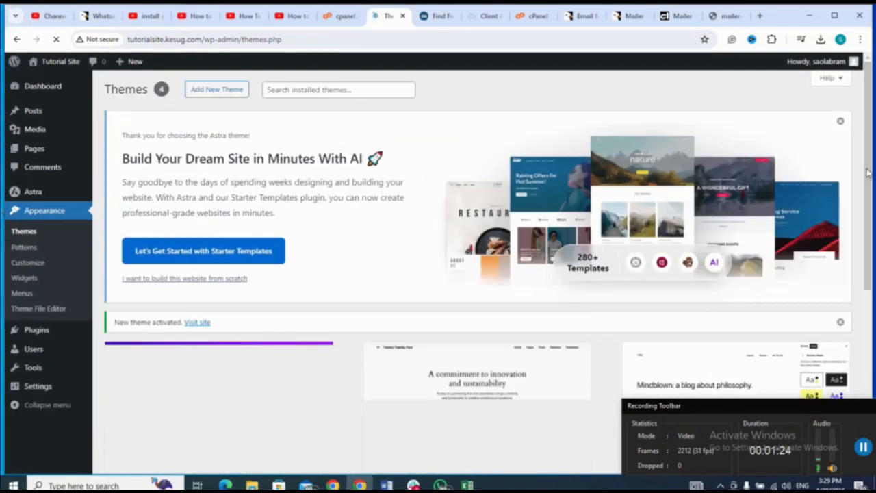
# Step: Start the Starter Templates setup, choose Classic Starter Templates, and select Elementor as the page builder
pyautogui.moveTo(868, 173)
pyautogui.mouseDown()
pyautogui.moveTo(872, 267)
pyautogui.moveTo(868, 187)
pyautogui.mouseUp()
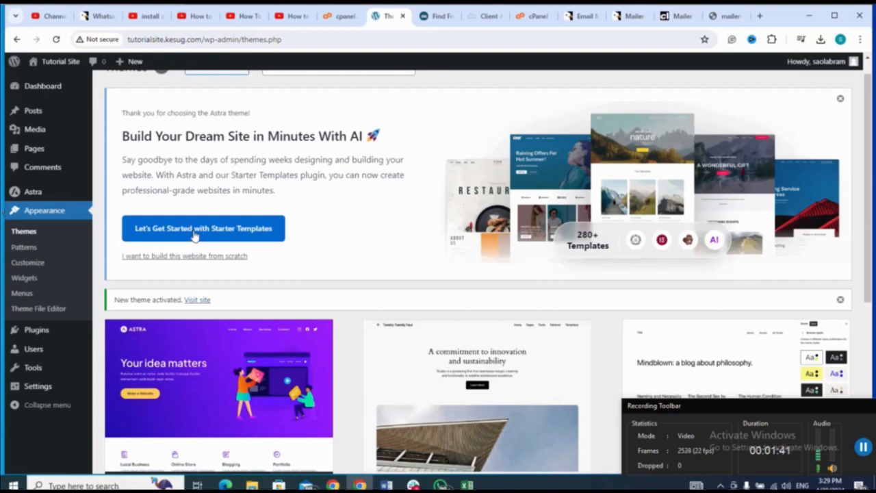
pyautogui.moveTo(38, 339)
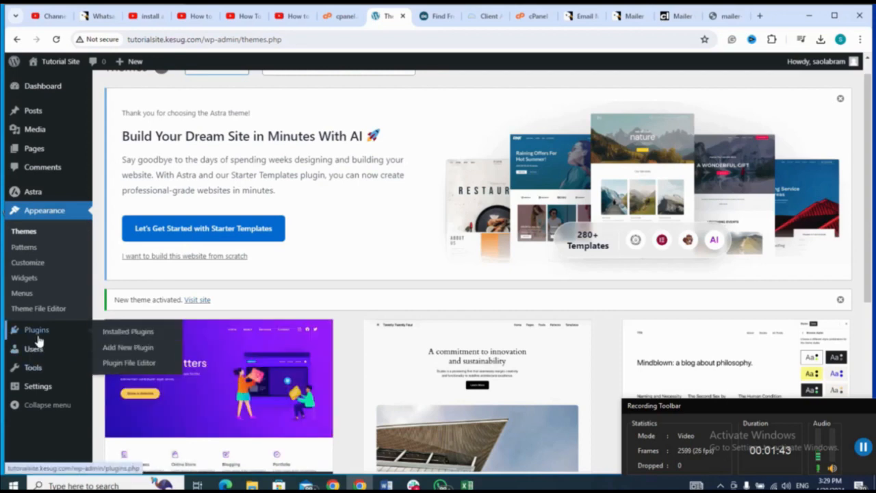
pyautogui.click(242, 234)
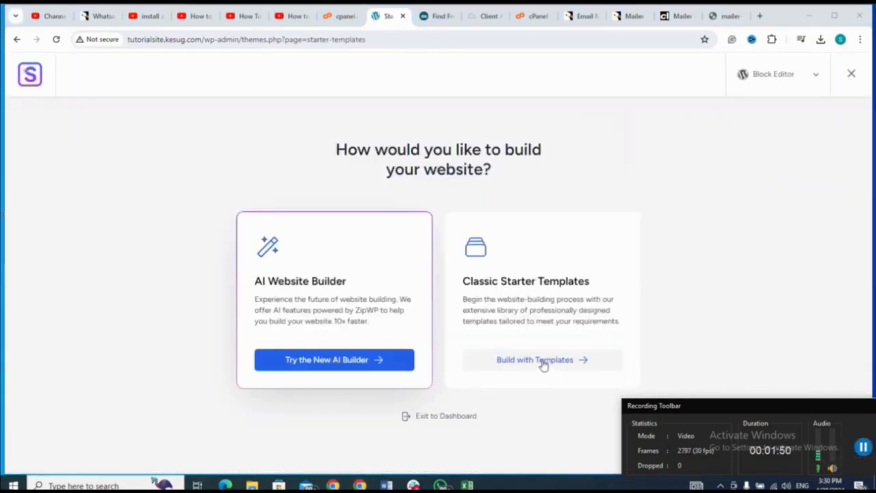
pyautogui.click(543, 363)
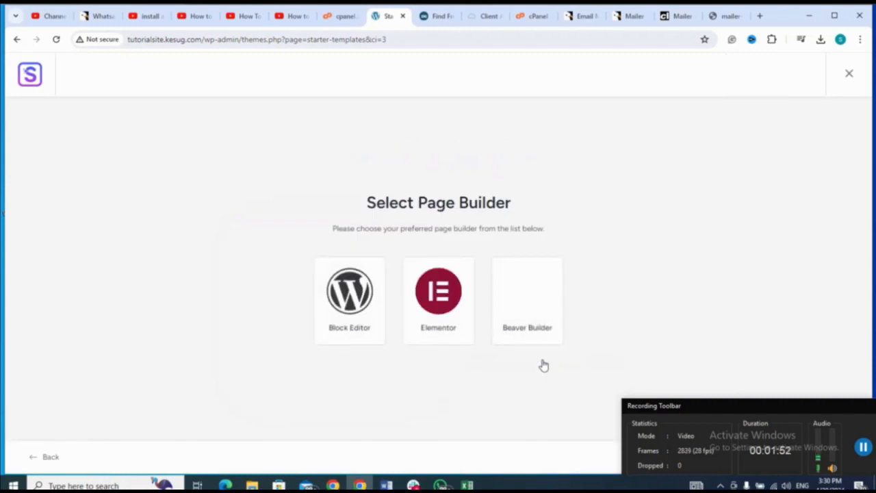
pyautogui.click(435, 316)
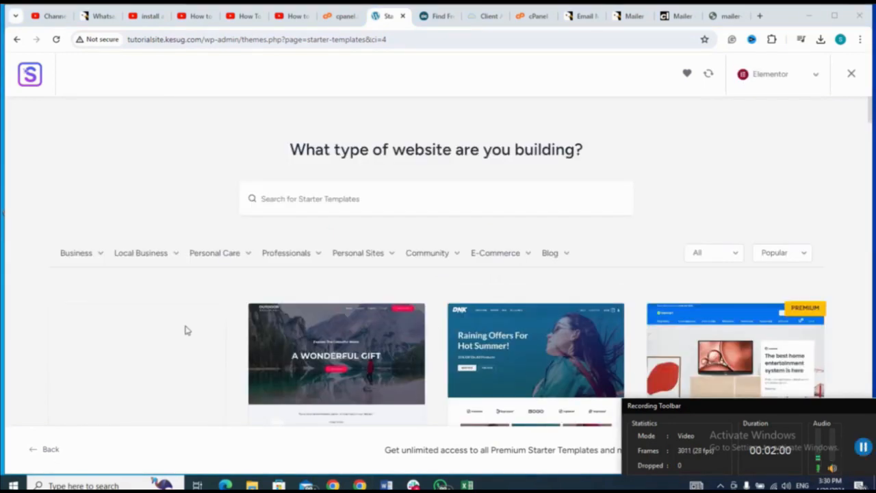
# Step: Look through the website categories and filter the starter templates to Web Designer under Professionals
pyautogui.moveTo(163, 269)
pyautogui.moveTo(563, 260)
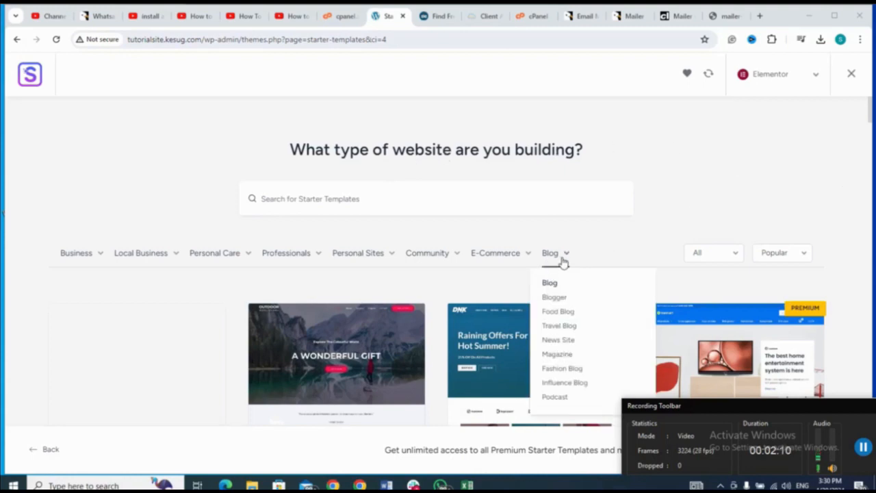
pyautogui.moveTo(526, 259)
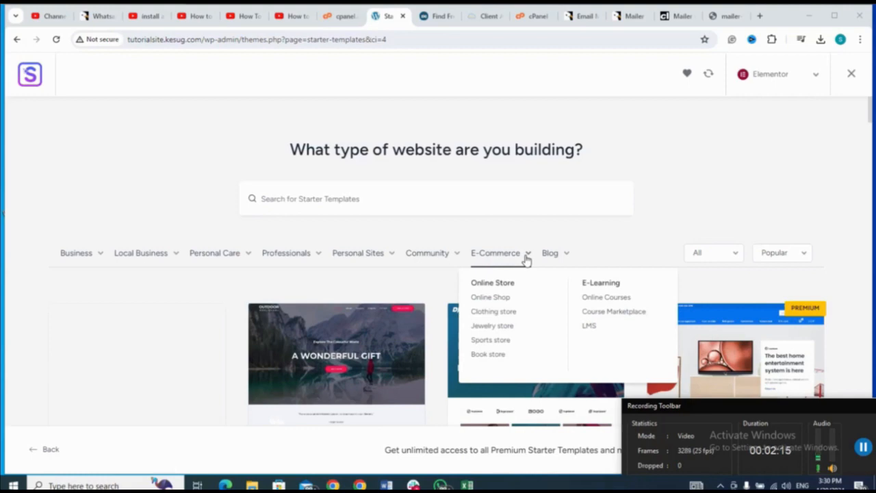
pyautogui.moveTo(430, 264)
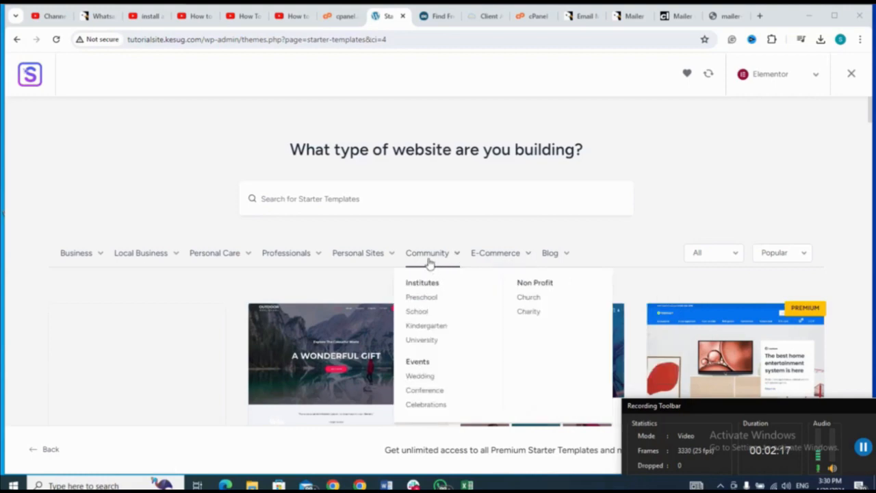
pyautogui.moveTo(369, 260)
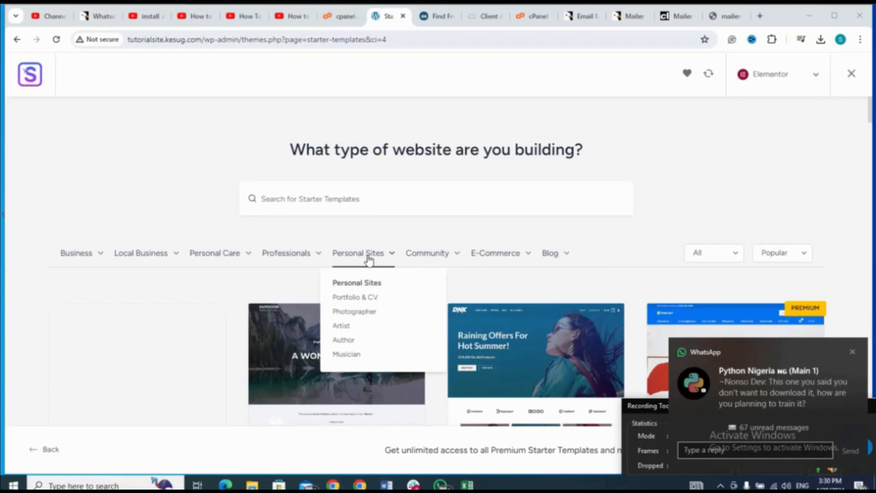
pyautogui.moveTo(303, 254)
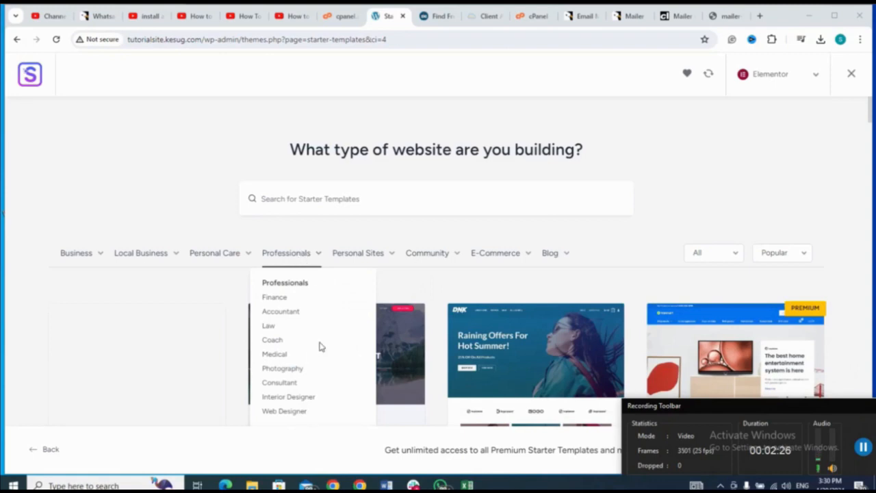
pyautogui.click(284, 411)
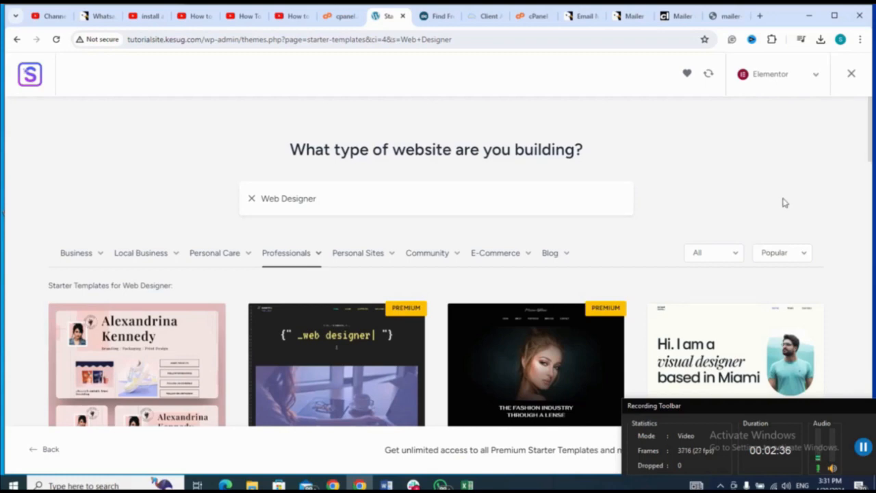
# Step: Browse the Web Designer starter templates, comparing the available designs and which ones are premium
pyautogui.scroll(-3, 785, 202)
pyautogui.scroll(-5, 786, 202)
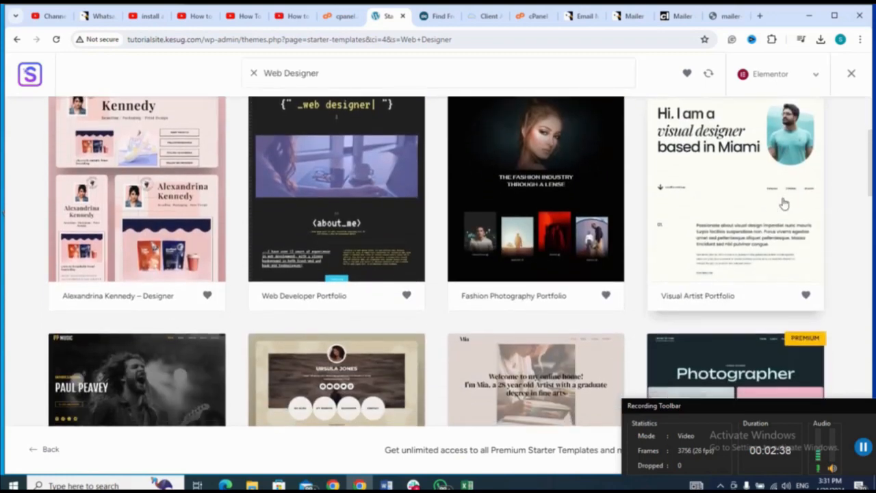
pyautogui.scroll(-2, 784, 204)
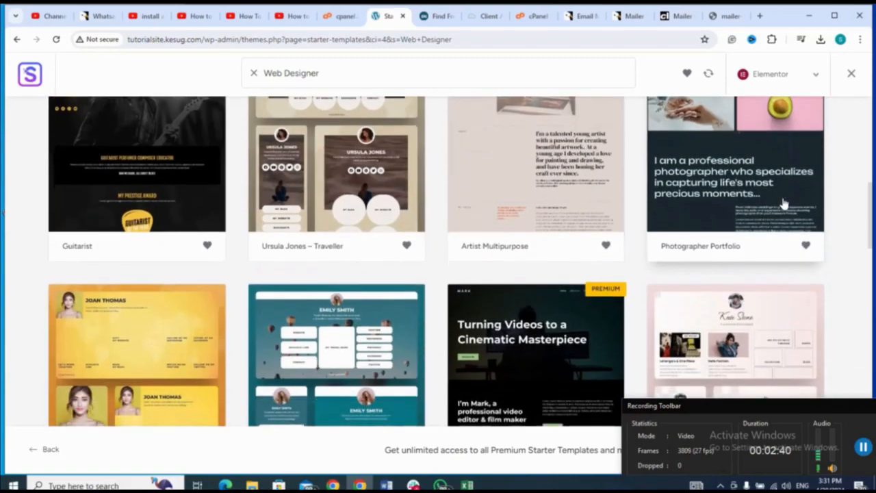
pyautogui.scroll(-3, 784, 204)
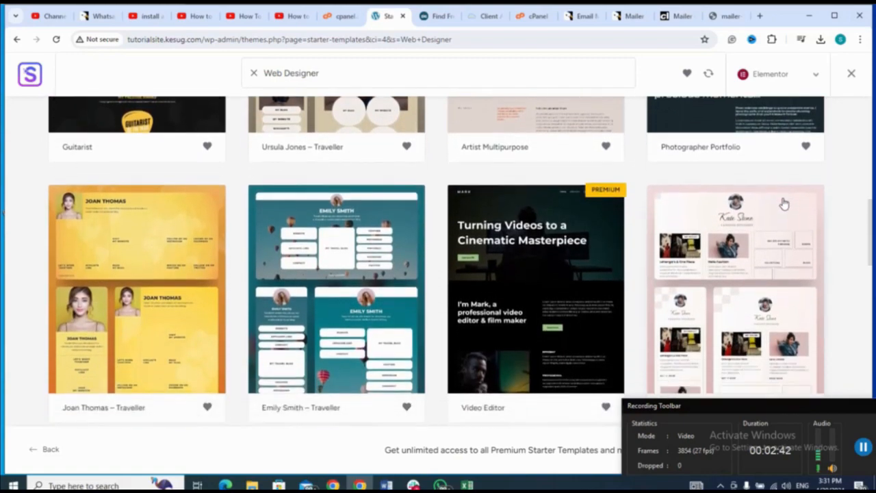
pyautogui.scroll(-7, 784, 204)
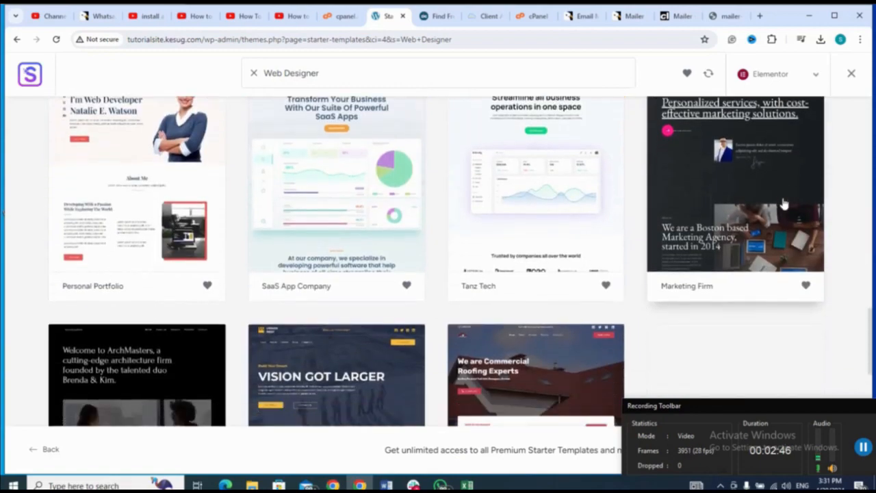
pyautogui.scroll(-3, 784, 204)
pyautogui.scroll(-1, 784, 204)
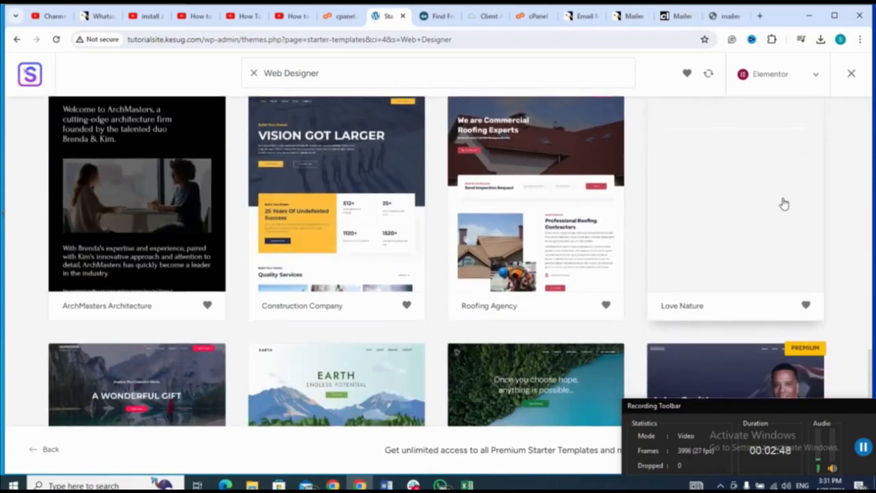
pyautogui.scroll(-2, 784, 204)
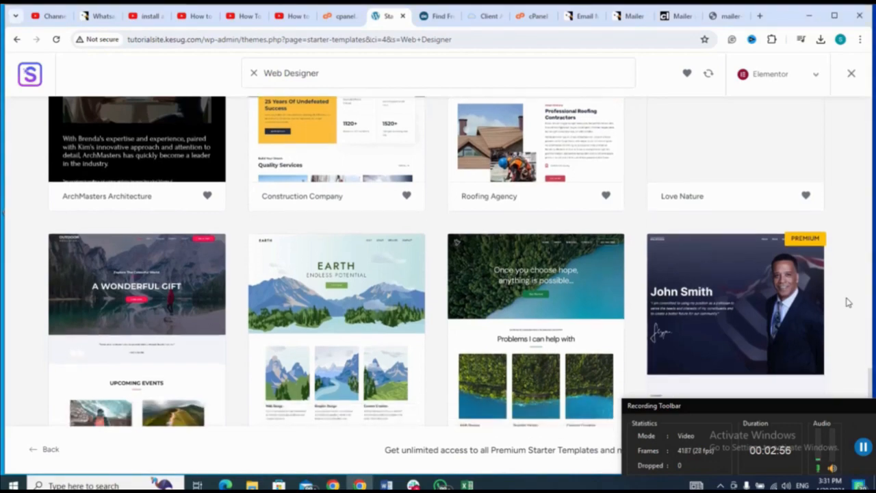
pyautogui.scroll(-3, 848, 302)
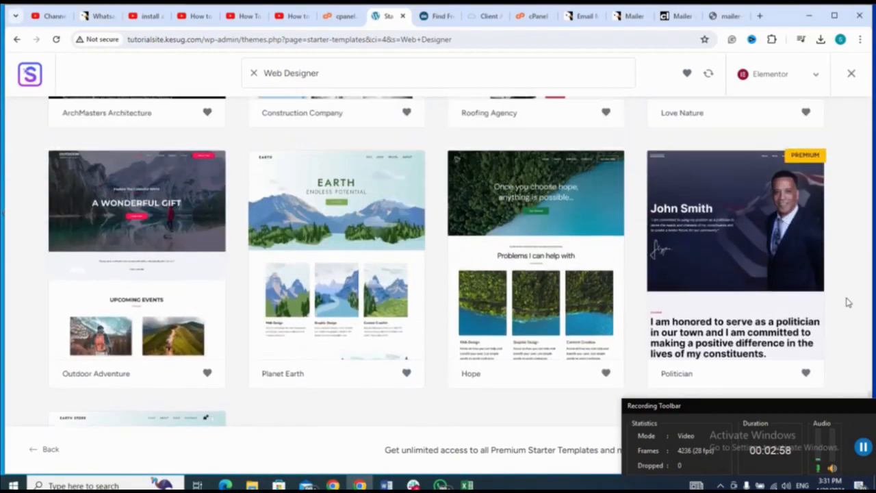
pyautogui.scroll(3, 848, 302)
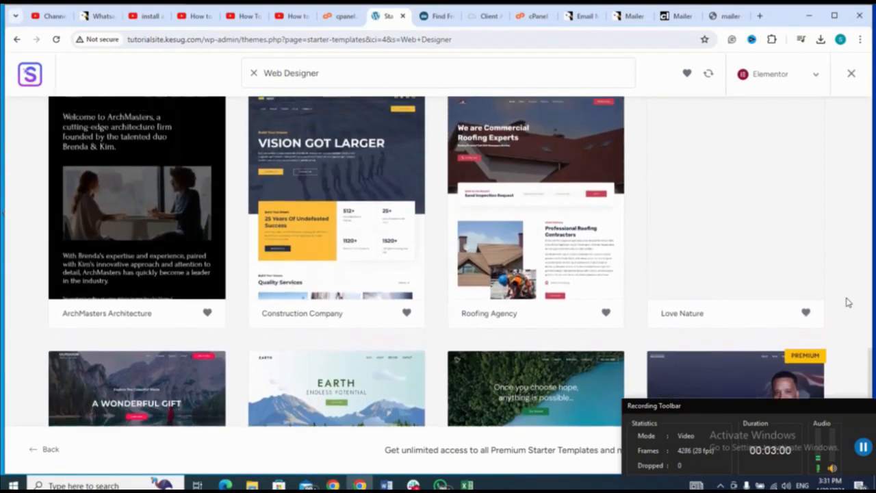
pyautogui.scroll(3, 848, 302)
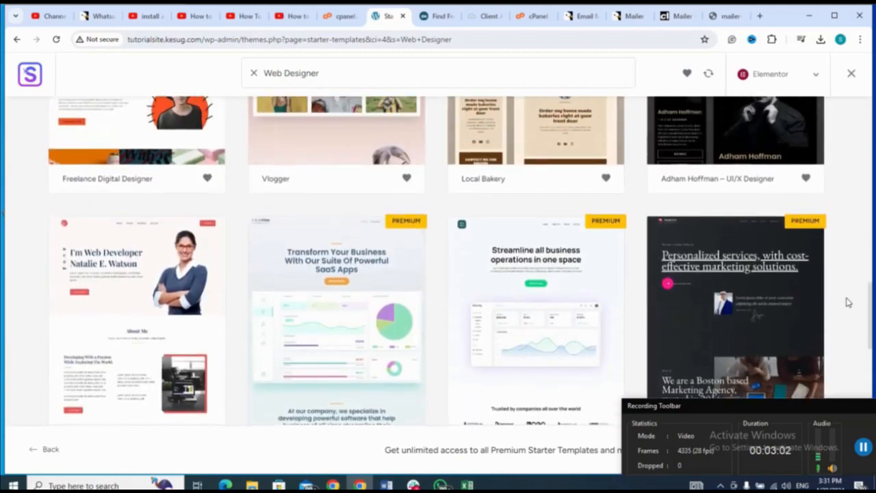
pyautogui.scroll(3, 849, 302)
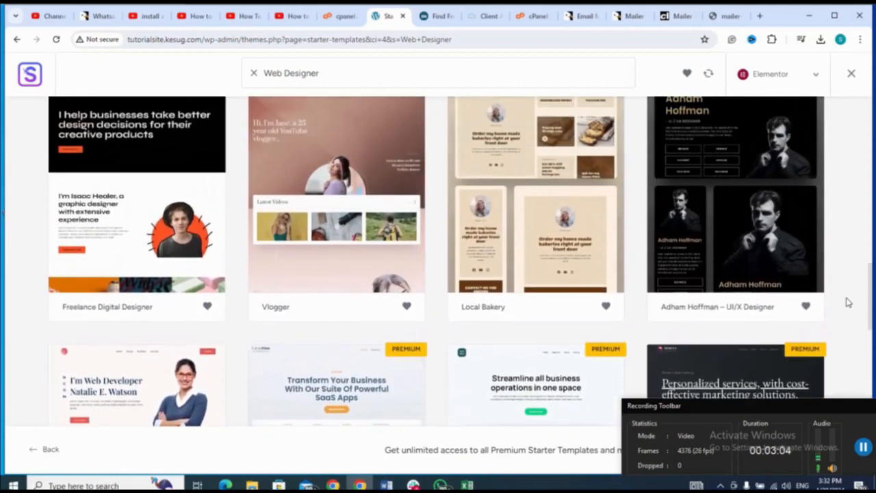
pyautogui.scroll(4, 848, 302)
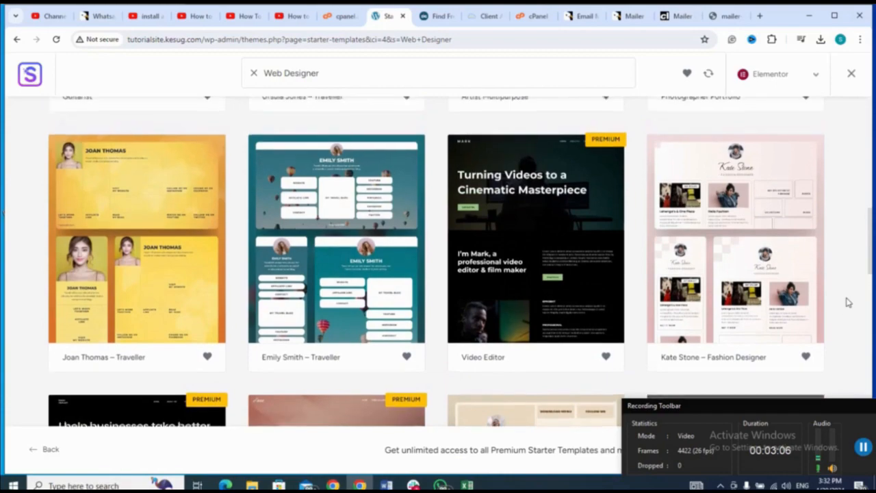
pyautogui.scroll(4, 849, 302)
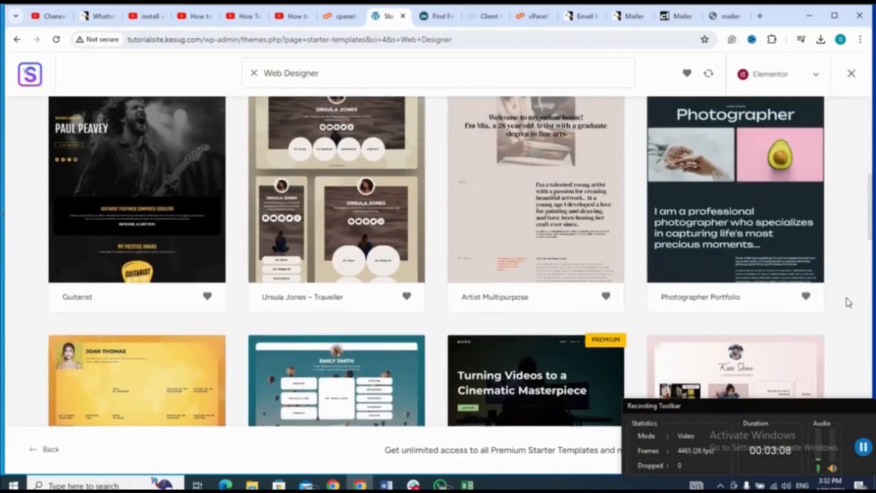
pyautogui.scroll(4, 849, 302)
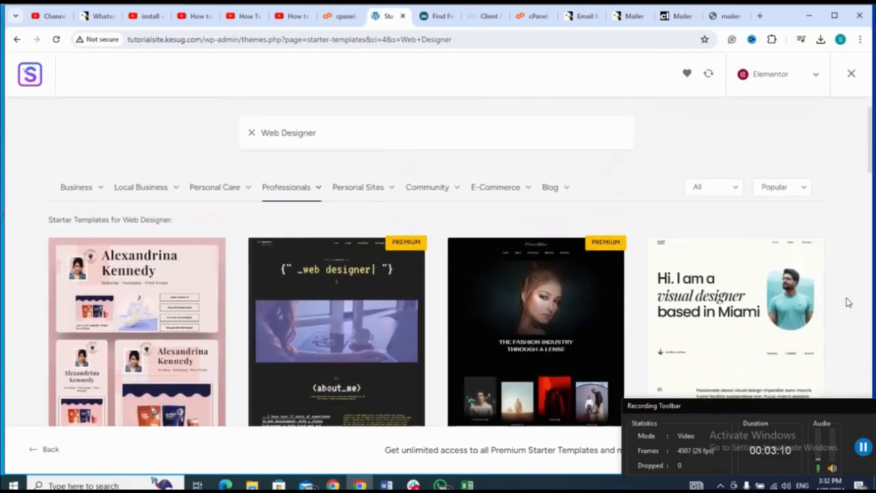
pyautogui.scroll(-3, 848, 302)
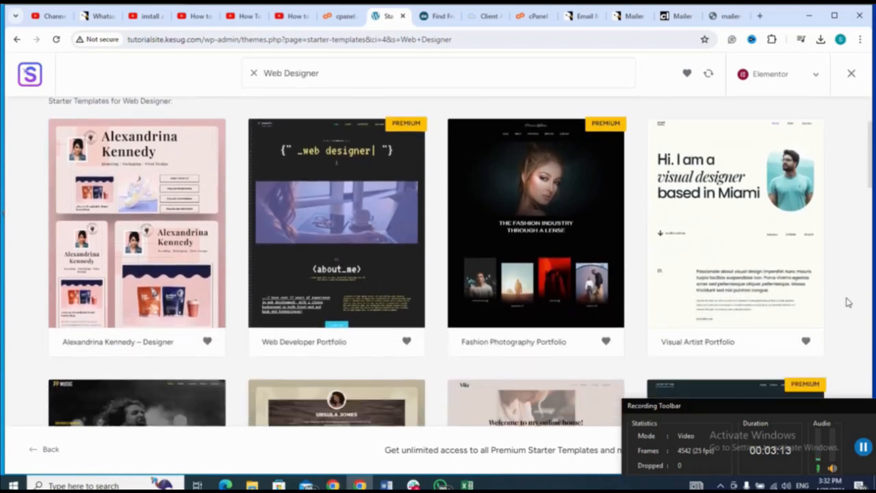
pyautogui.scroll(1, 849, 302)
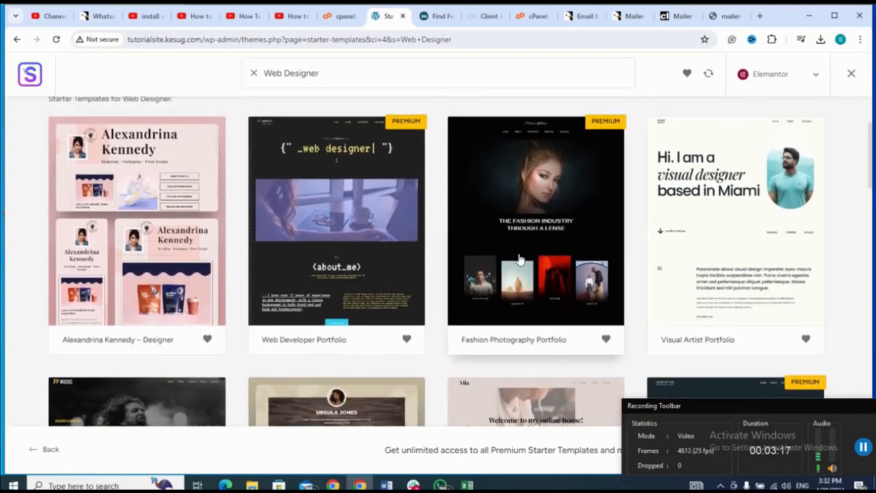
# Step: Preview the Web Developer Portfolio template and return to the Web Designer template list
pyautogui.click(351, 236)
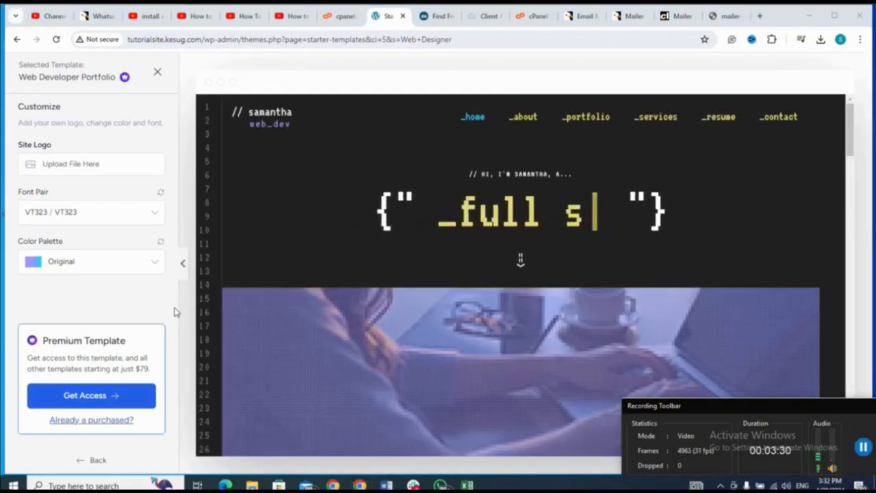
pyautogui.click(16, 44)
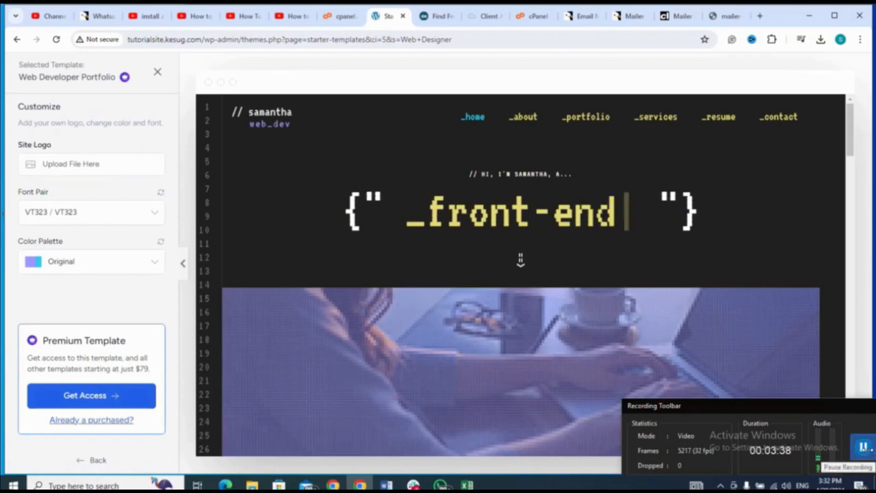
pyautogui.click(864, 448)
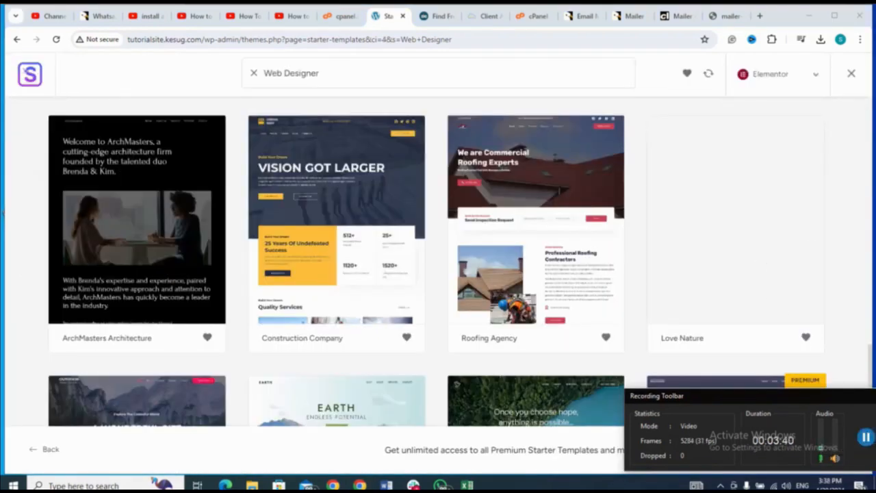
pyautogui.scroll(-2, 852, 241)
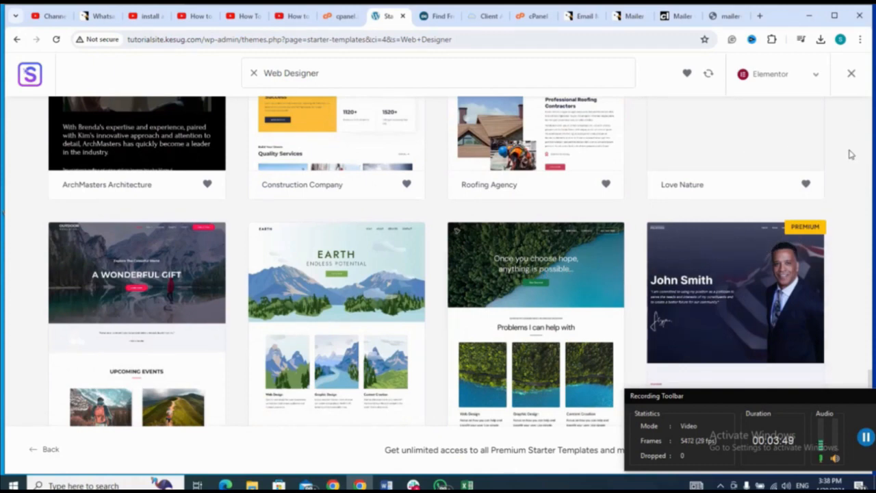
# Step: Choose the Hope template from the Web Designer starter templates and continue with its default logo, font pair and color palette
pyautogui.scroll(3, 849, 155)
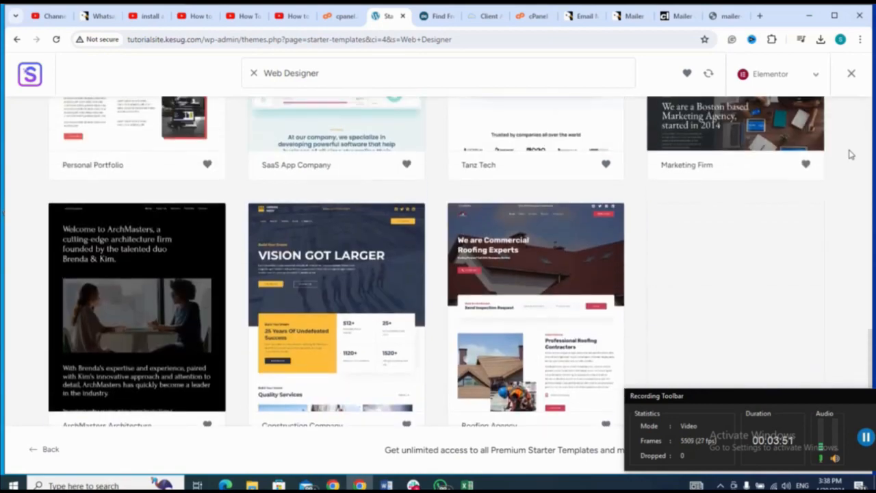
pyautogui.scroll(5, 849, 155)
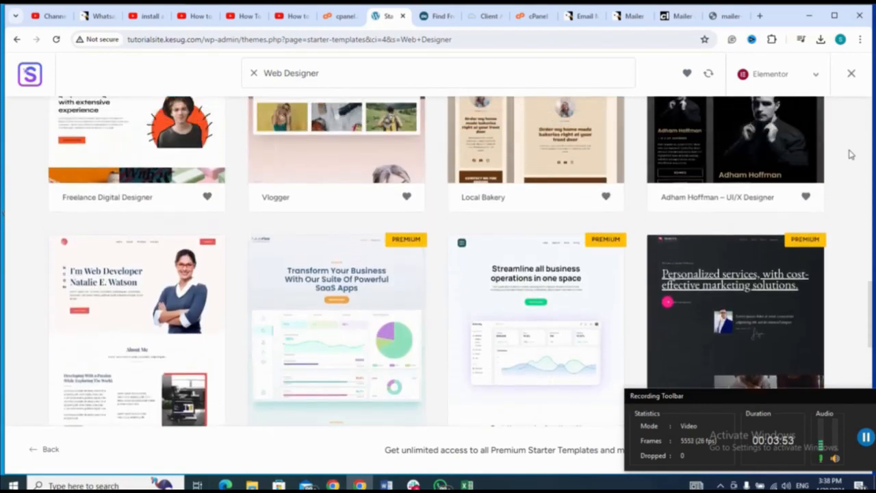
pyautogui.scroll(4, 849, 154)
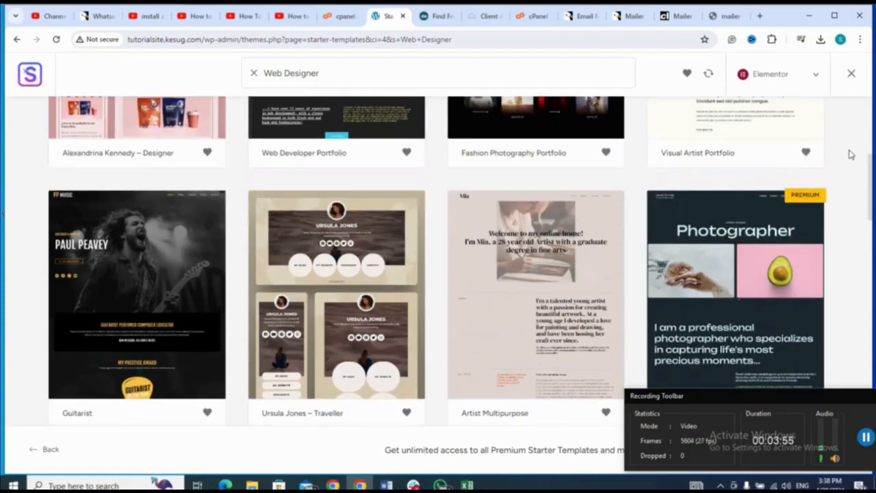
pyautogui.scroll(3, 849, 155)
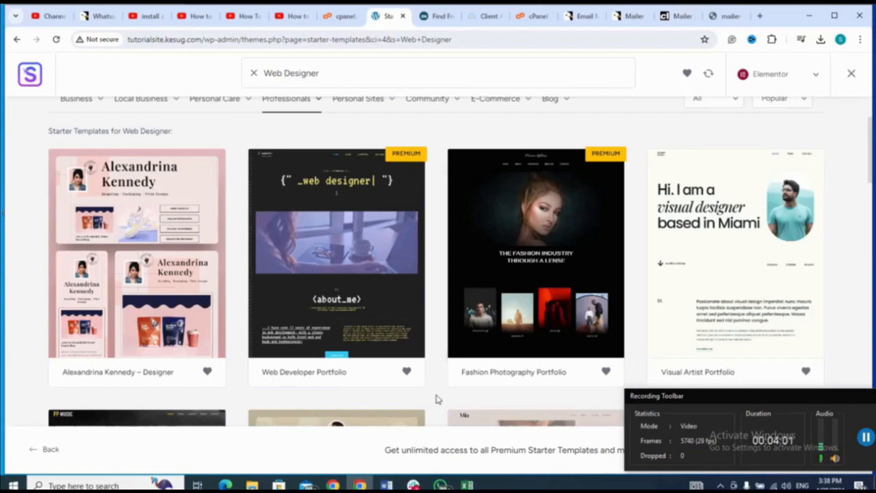
pyautogui.scroll(-1, 439, 399)
pyautogui.scroll(-10, 438, 399)
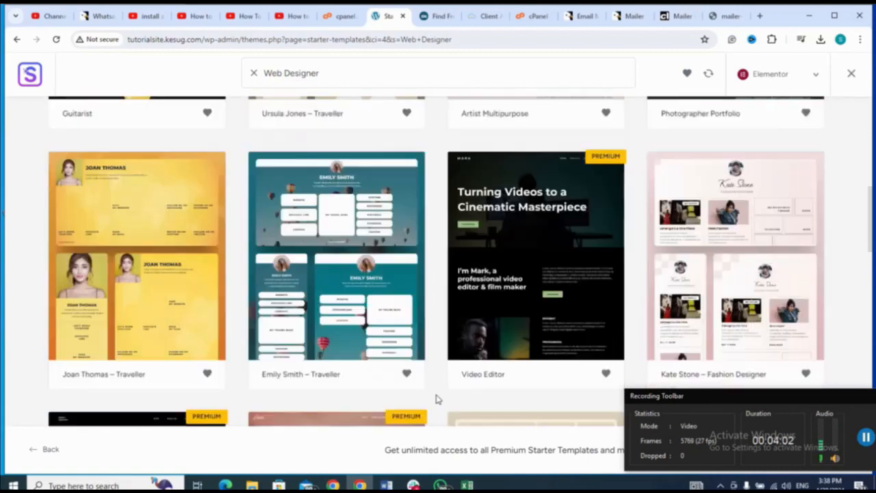
pyautogui.scroll(-5, 438, 399)
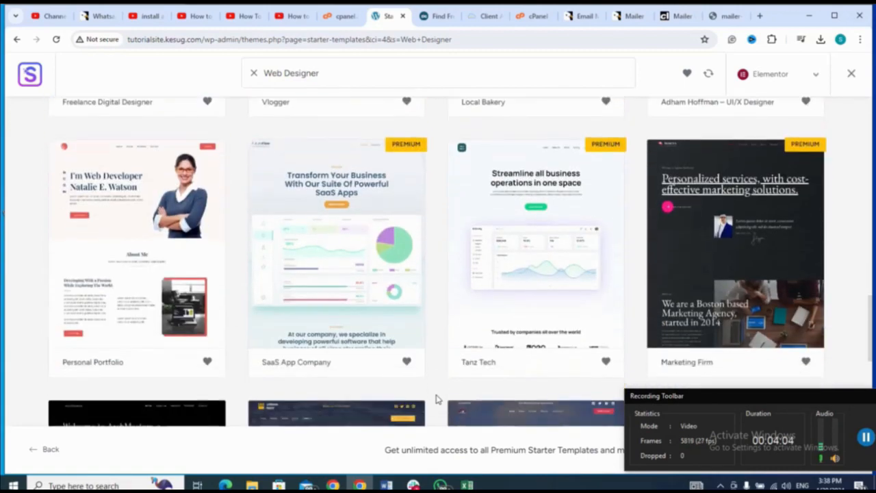
pyautogui.scroll(-2, 439, 399)
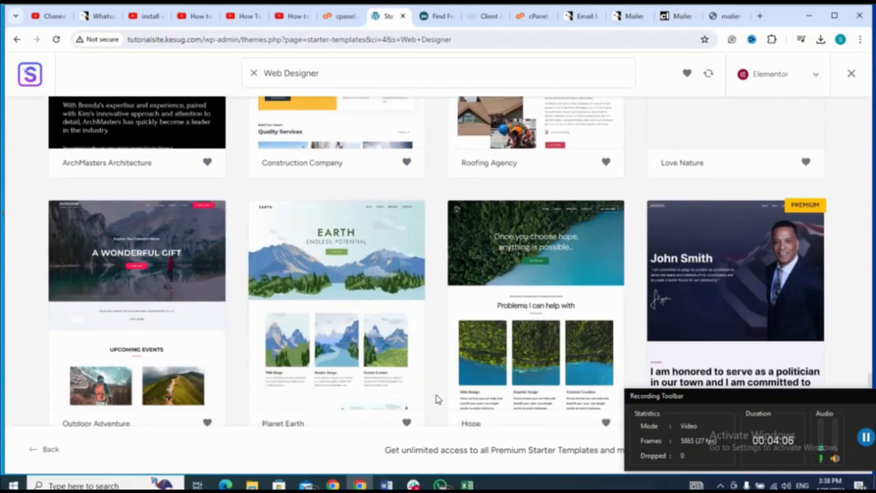
pyautogui.click(531, 288)
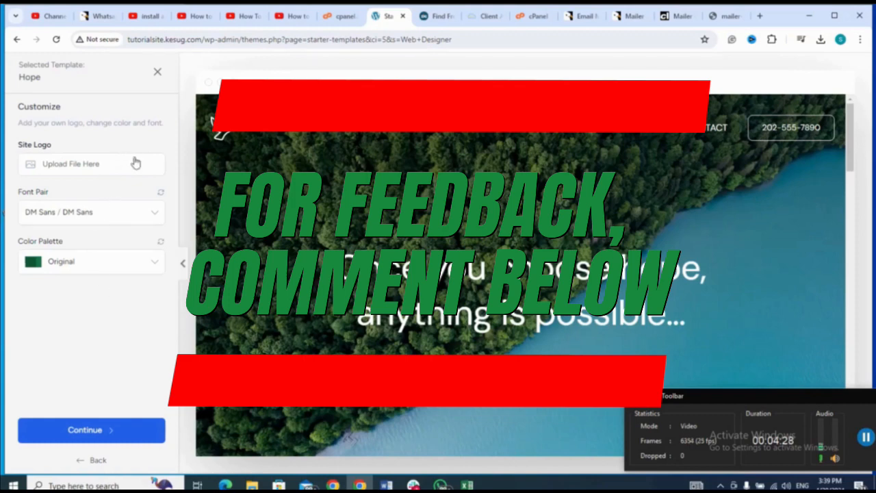
pyautogui.click(84, 430)
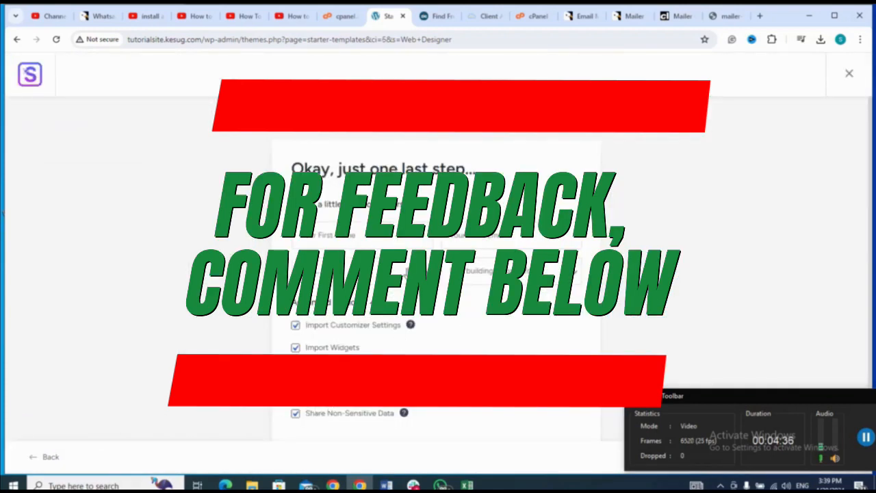
# Step: Fill in the first name and e-mail address in the form about yourself
pyautogui.click(395, 242)
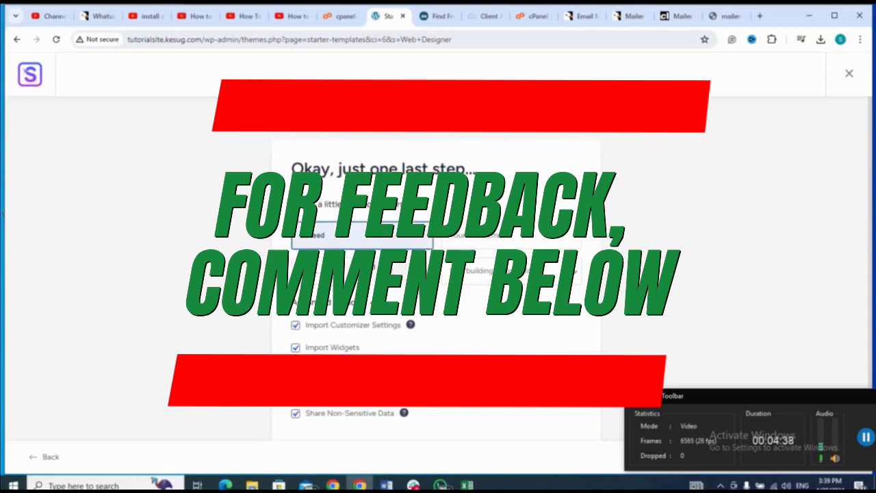
pyautogui.click(393, 270)
pyautogui.click(510, 239)
pyautogui.click(526, 268)
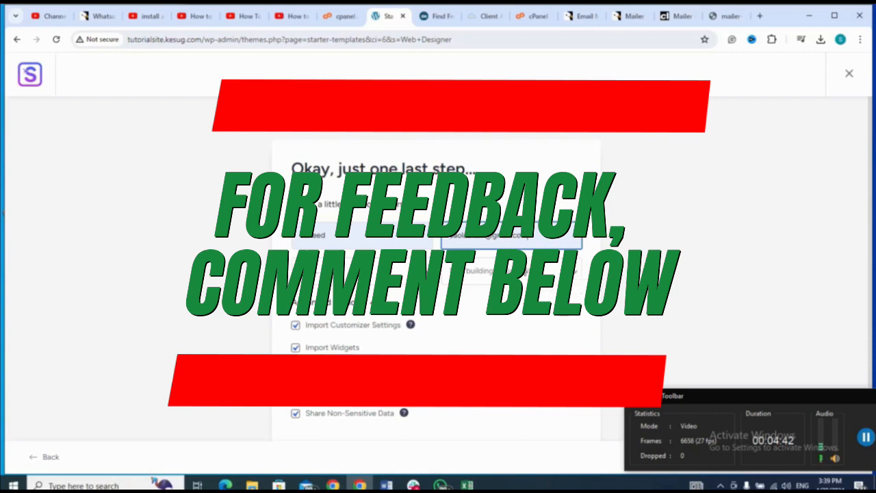
# Step: Set the experience level to Expert and the website owner to My Client, and submit the form to build the website
pyautogui.click(408, 276)
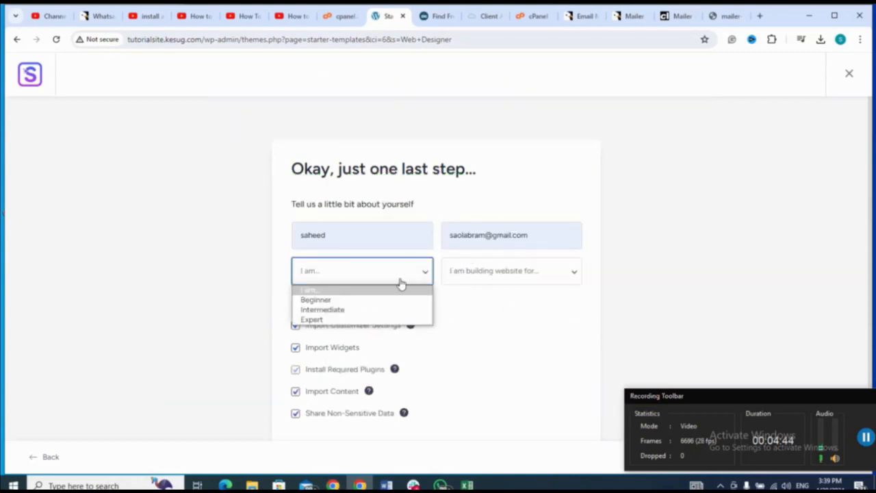
pyautogui.click(367, 321)
pyautogui.click(490, 277)
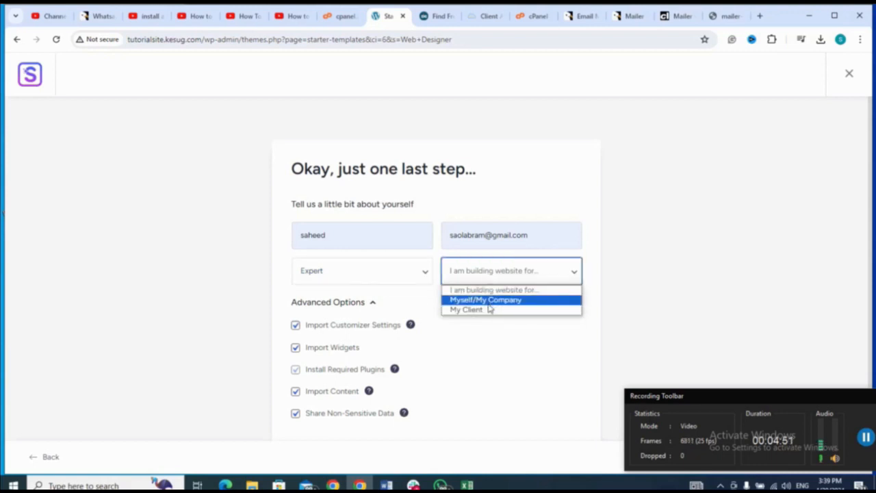
pyautogui.click(483, 312)
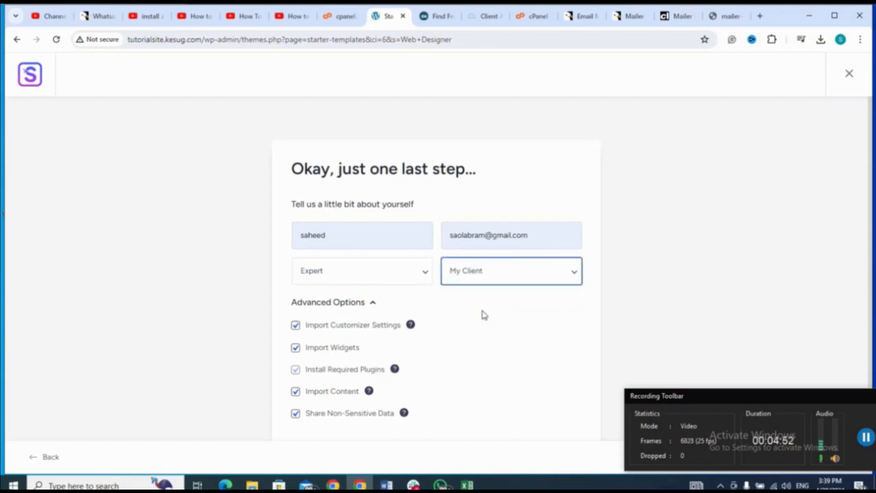
pyautogui.click(654, 279)
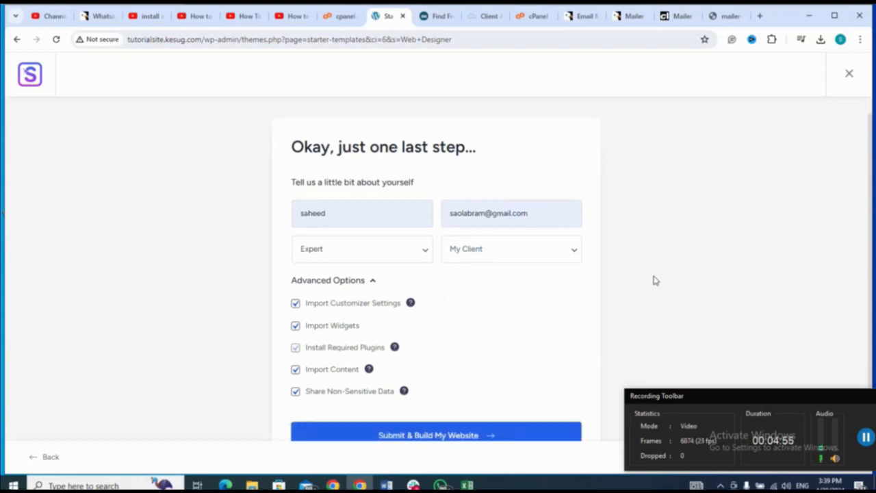
pyautogui.scroll(-2, 654, 280)
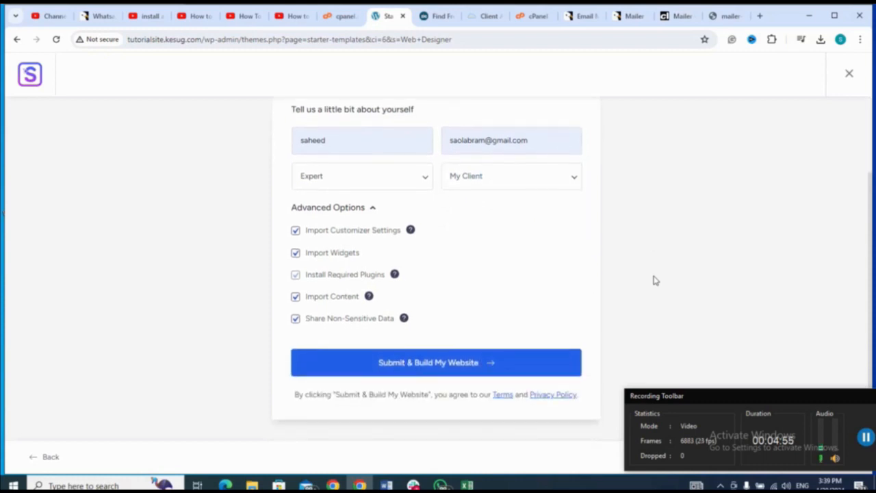
pyautogui.click(500, 363)
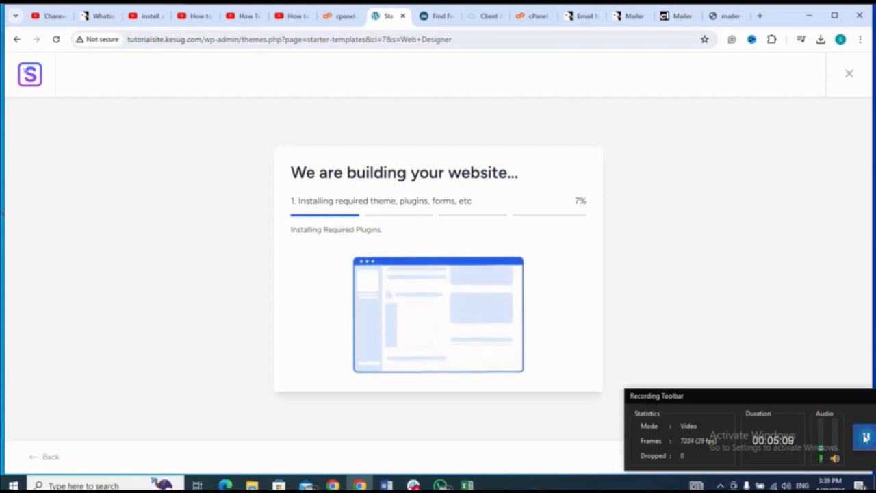
pyautogui.click(867, 438)
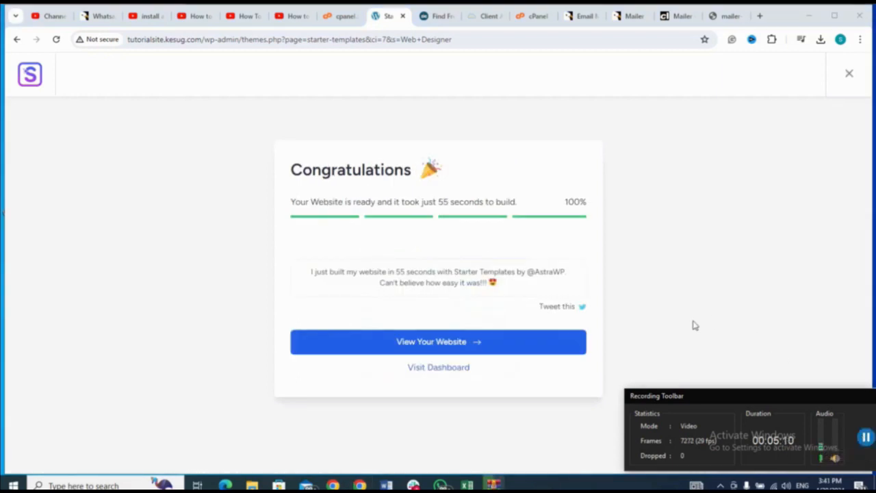
# Step: View the newly built website and open its home page for editing with Elementor
pyautogui.click(458, 342)
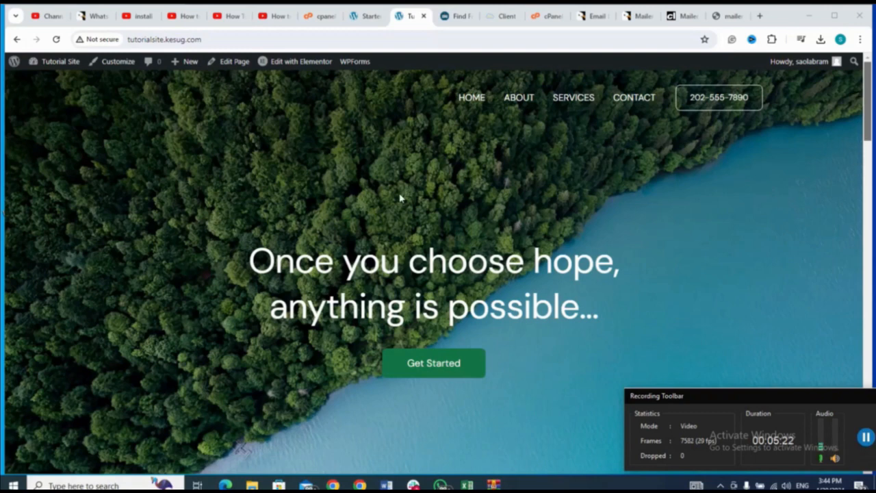
pyautogui.moveTo(291, 63)
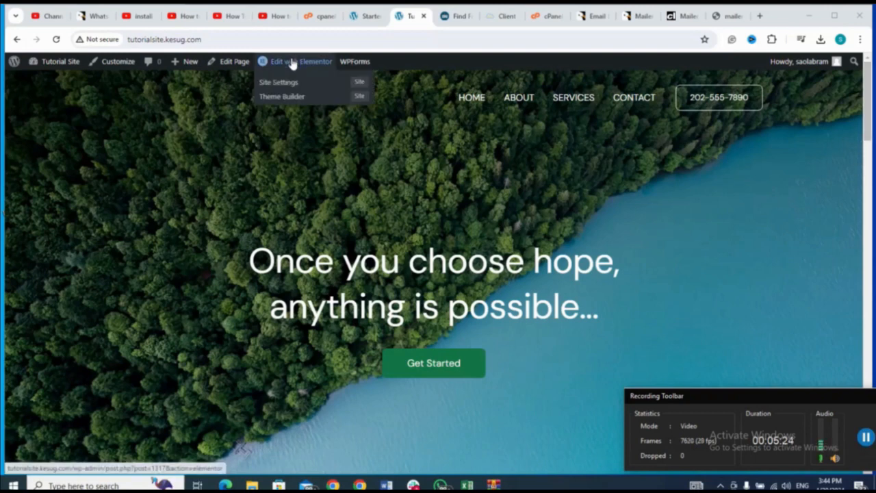
pyautogui.click(291, 62)
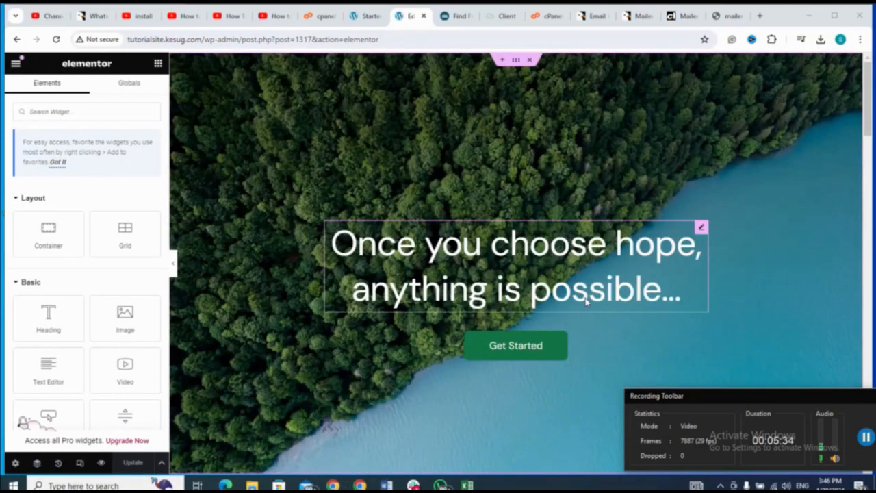
# Step: Replace "anything" with "everything" in the hero heading so it reads "Once you choose hope, everything is possible...", dismissing the Elementor AI offer
pyautogui.click(586, 300)
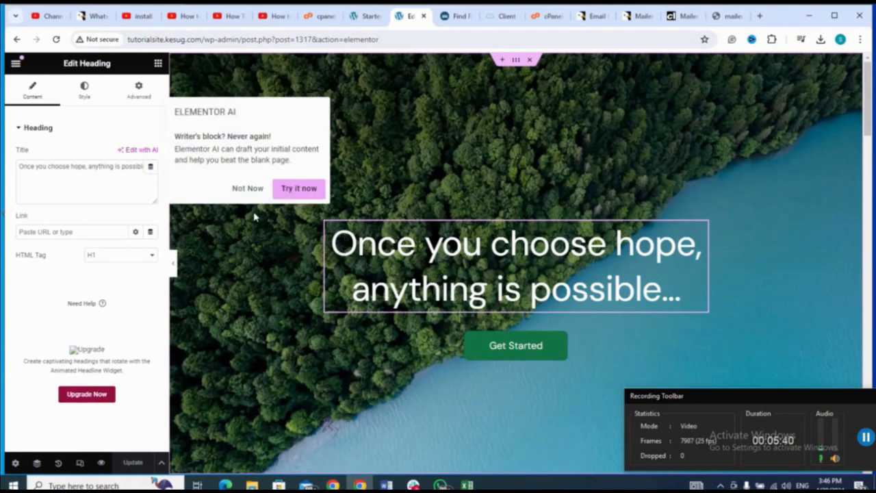
pyautogui.click(245, 188)
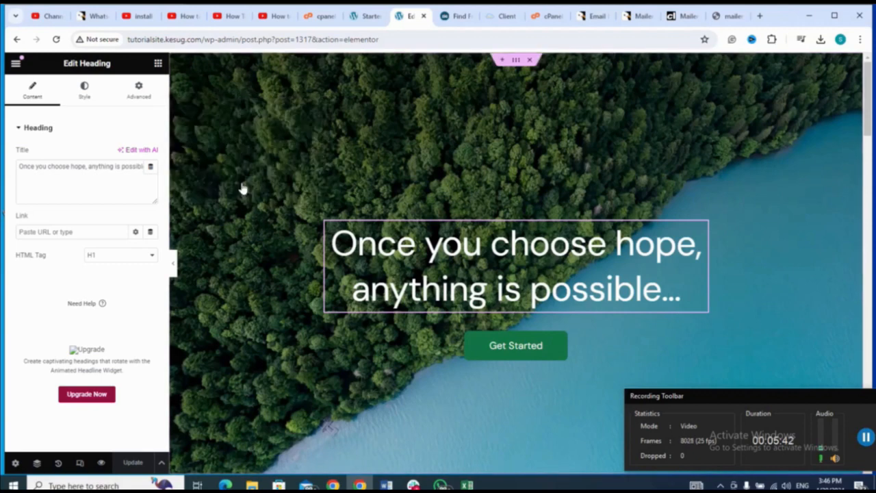
pyautogui.click(680, 296)
pyautogui.press('Left')
pyautogui.press('Left')
pyautogui.press('Left')
pyautogui.press('Left')
pyautogui.press('Left')
pyautogui.press('Left')
pyautogui.press('Left')
pyautogui.press('Left')
pyautogui.press('Left')
pyautogui.press('Left')
pyautogui.press('Left')
pyautogui.press('Left')
pyautogui.press('Left')
pyautogui.press('Left')
pyautogui.press('Left')
pyautogui.press('Left')
pyautogui.press('Left')
pyautogui.press('Left')
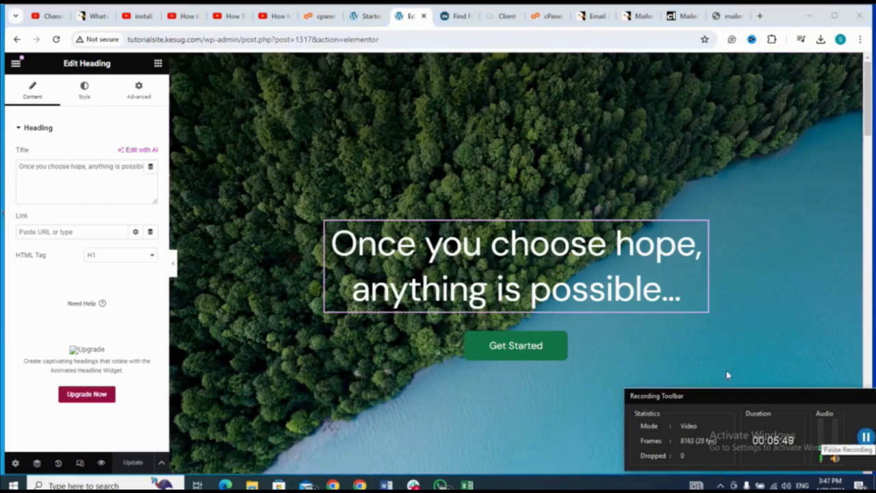
pyautogui.click(518, 295)
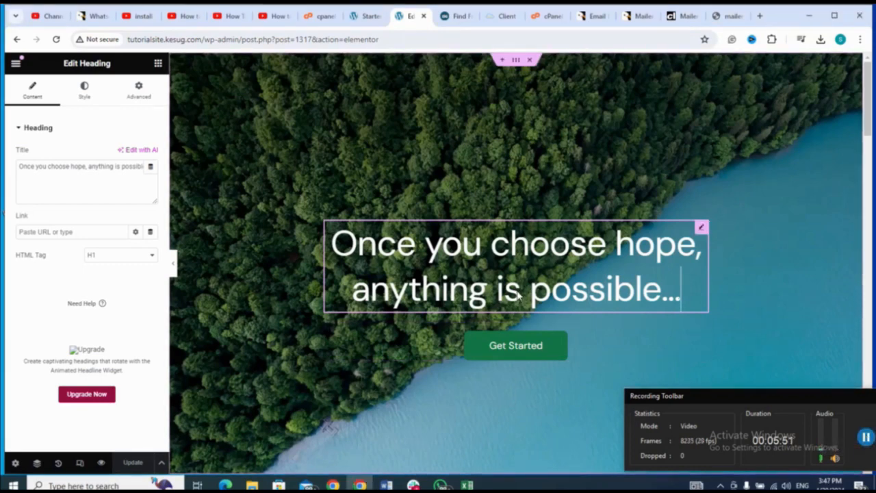
pyautogui.press('Left')
pyautogui.press('Left')
pyautogui.press('Left')
pyautogui.press('Left')
pyautogui.press('Left')
pyautogui.press('Left')
pyautogui.press('Left')
pyautogui.press('Left')
pyautogui.press('Left')
pyautogui.press('Left')
pyautogui.press('Left')
pyautogui.press('Left')
pyautogui.press('Left')
pyautogui.press('Left')
pyautogui.press('Left')
pyautogui.press('Left')
pyautogui.press('Left')
pyautogui.press('Left')
pyautogui.press('Right')
pyautogui.press('Right')
pyautogui.press('Right')
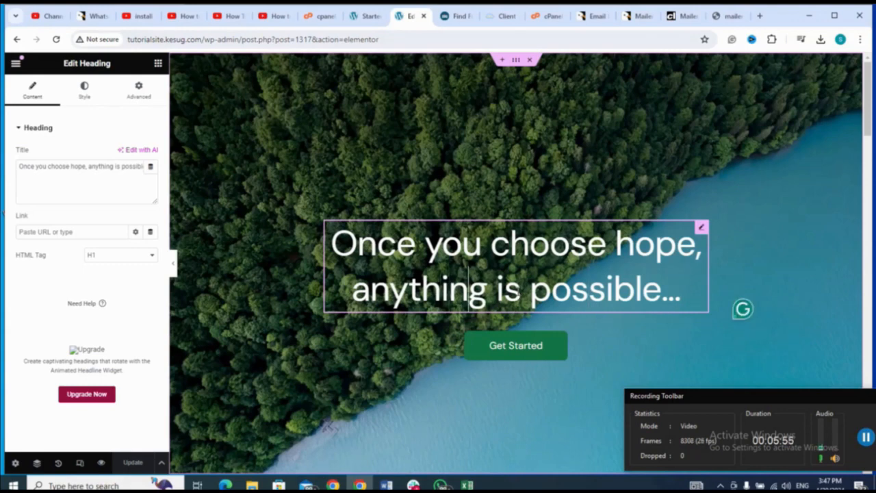
pyautogui.press('BackSpace')
pyautogui.press('BackSpace')
pyautogui.press('BackSpace')
pyautogui.press('BackSpace')
pyautogui.press('BackSpace')
pyautogui.press('BackSpace')
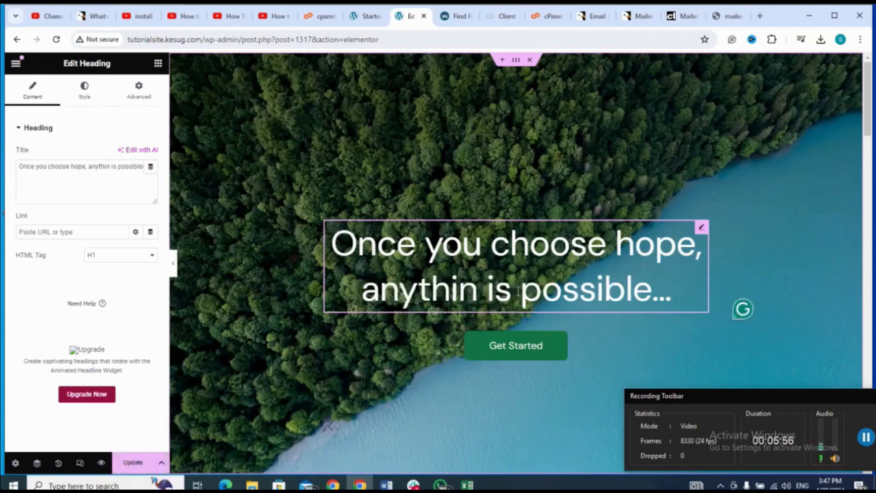
pyautogui.press('BackSpace')
pyautogui.press('BackSpace')
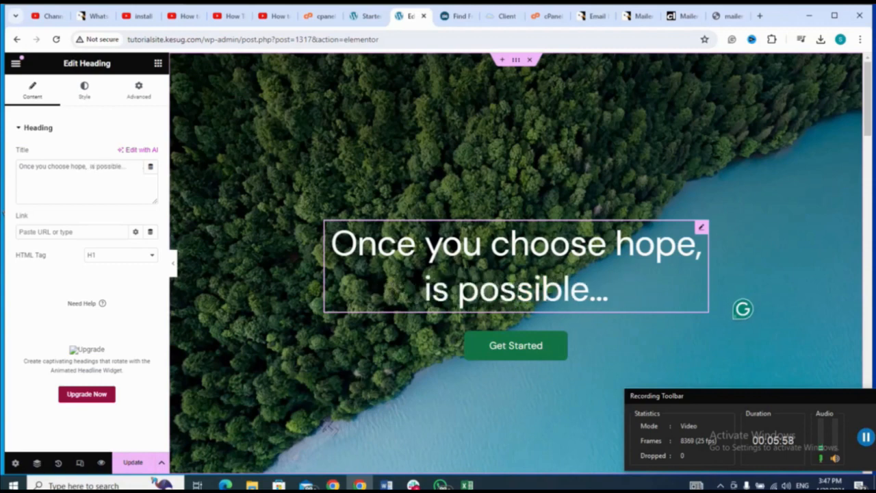
pyautogui.write('everythi')
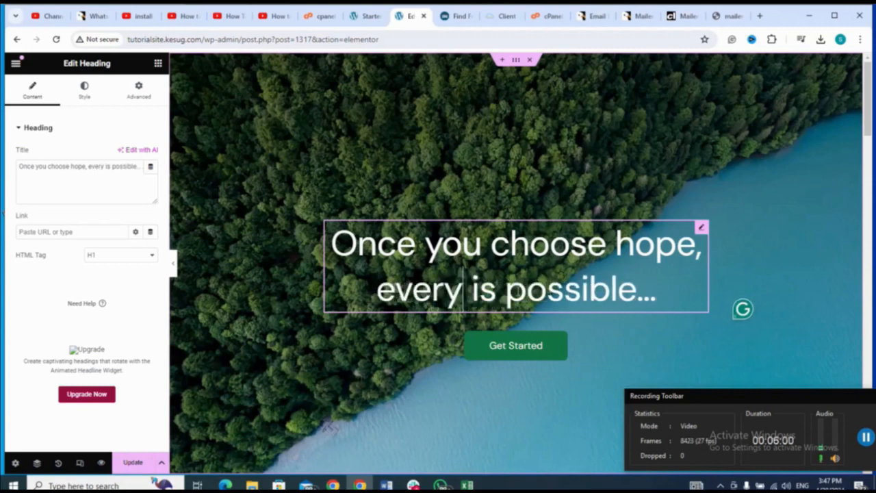
pyautogui.write('ng')
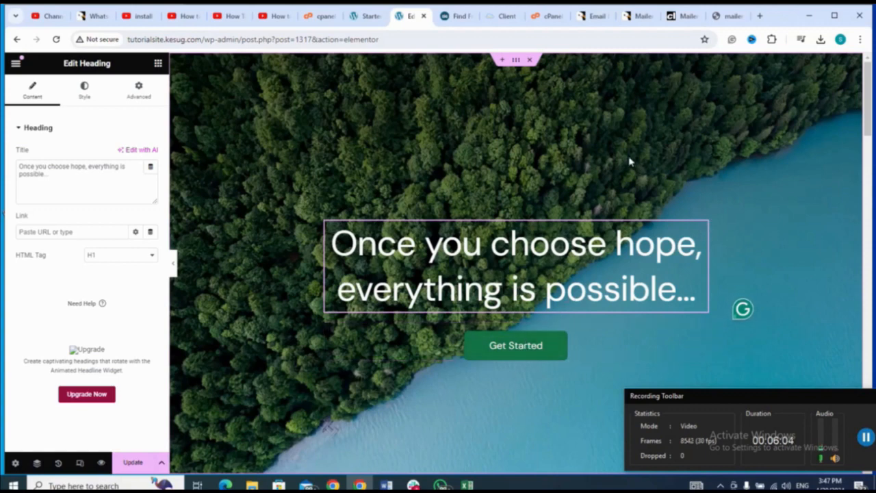
# Step: Change the text of the hero section's "Get Started" button to "Getting Started"
pyautogui.click(518, 354)
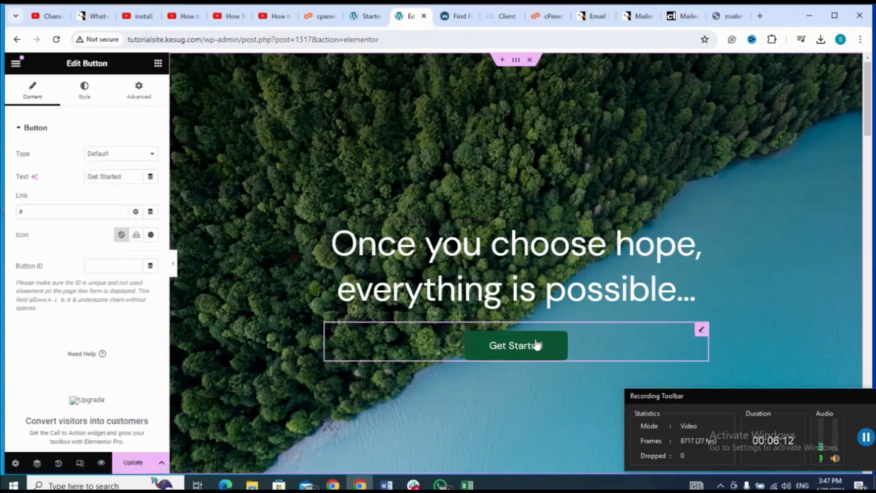
pyautogui.click(126, 176)
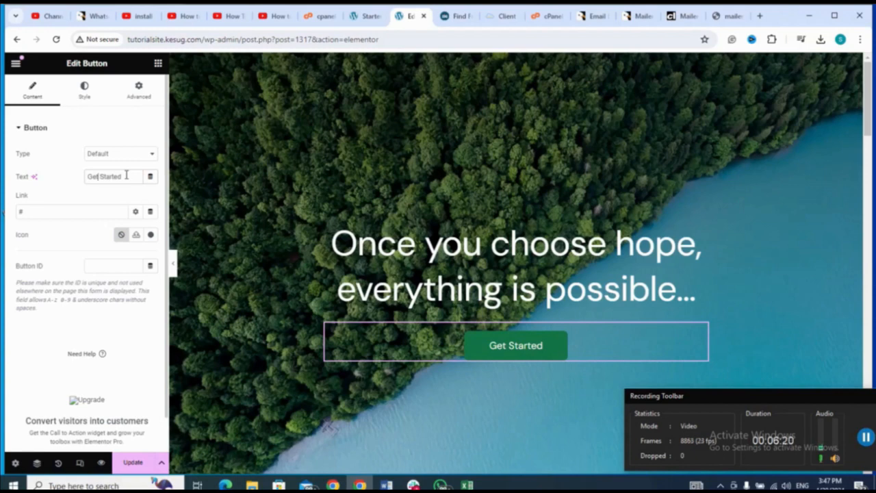
pyautogui.write('ting')
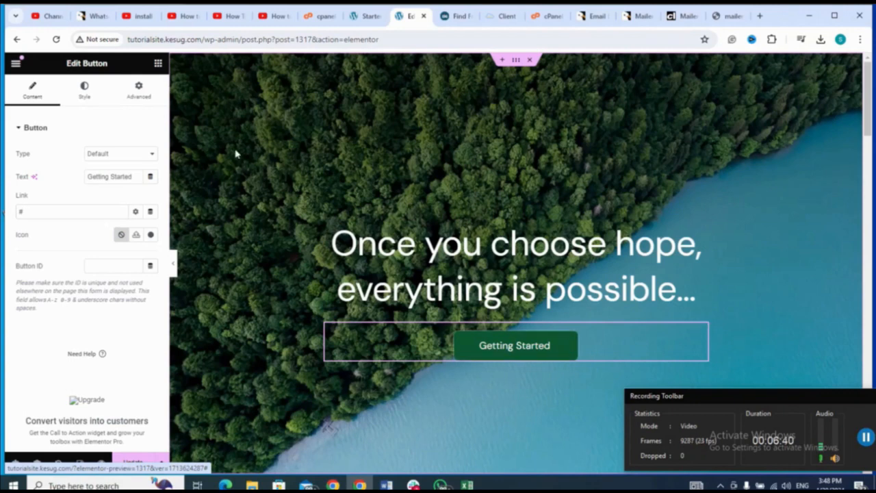
# Step: Switch the hero button's normal background type to gradient in its style settings
pyautogui.click(85, 90)
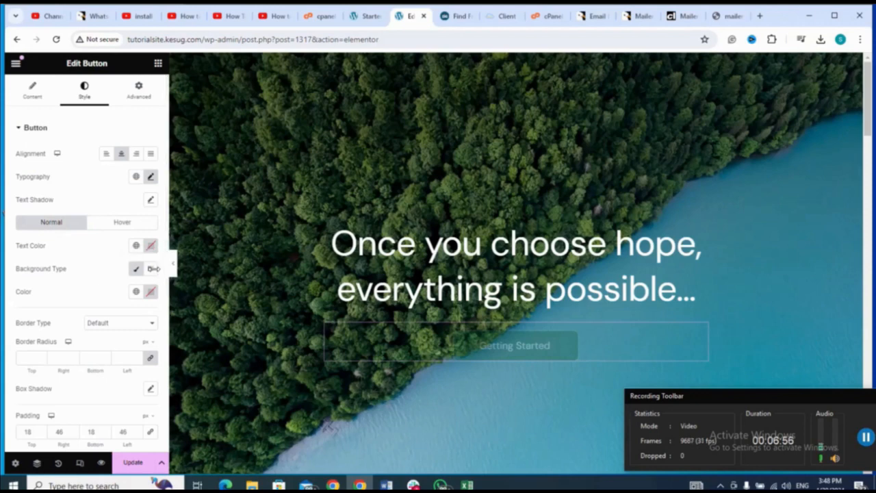
pyautogui.click(149, 271)
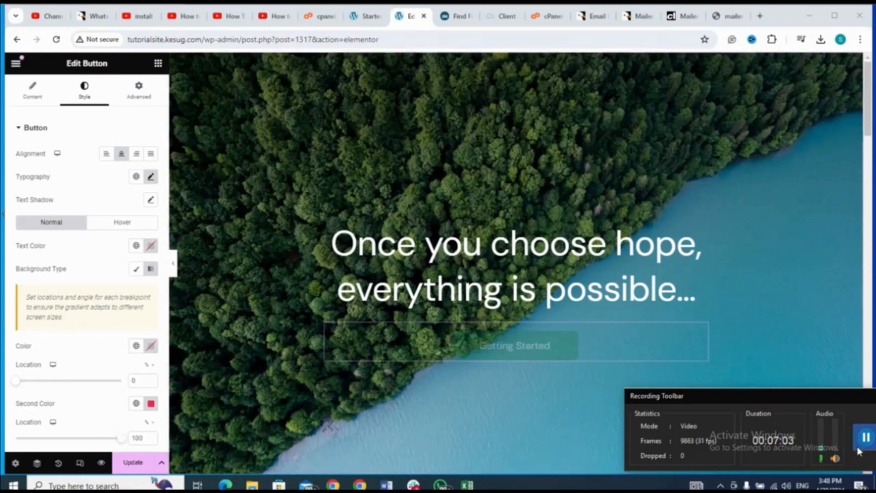
# Step: Switch the hero button's normal background type back to classic and set its colour to a solid dark blue
pyautogui.click(865, 438)
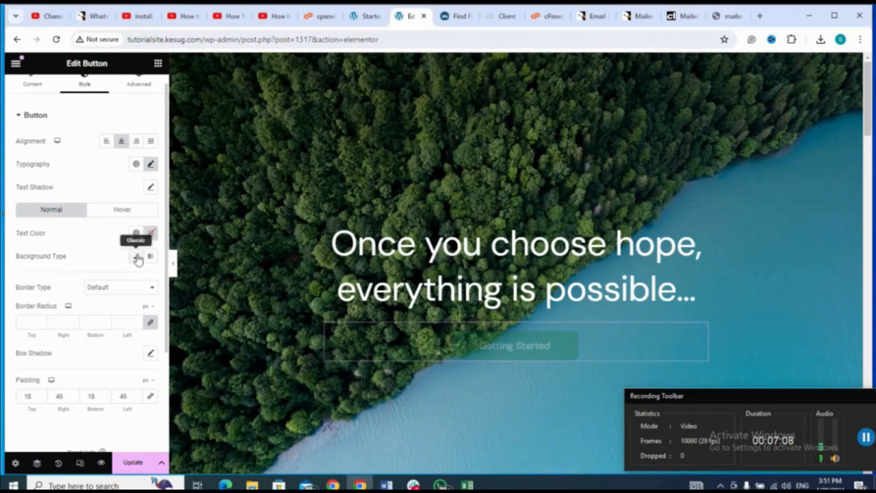
pyautogui.click(138, 258)
pyautogui.click(151, 279)
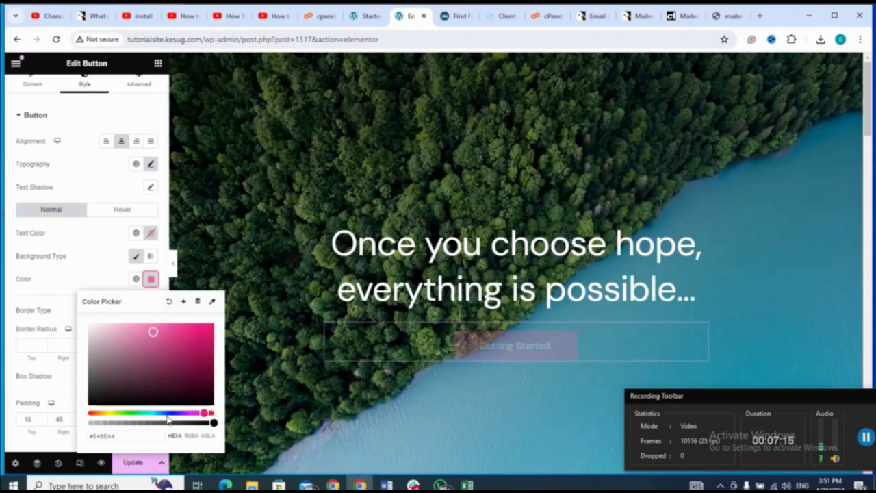
pyautogui.click(167, 413)
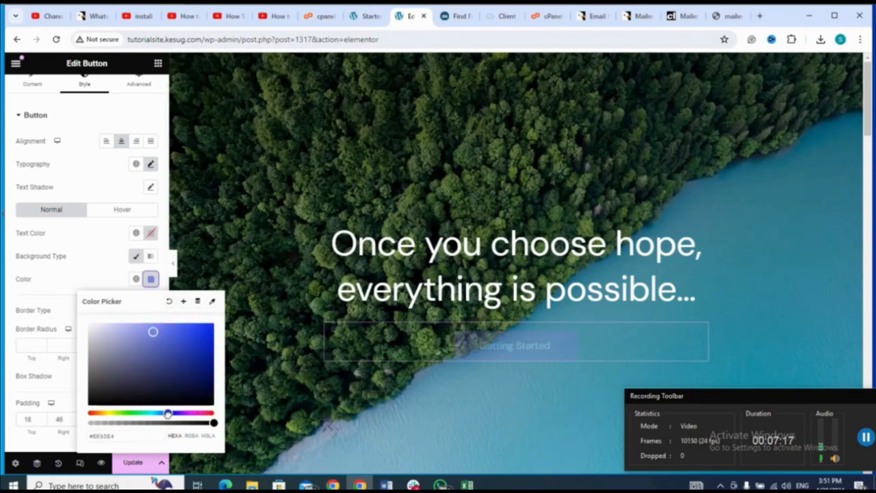
pyautogui.click(206, 342)
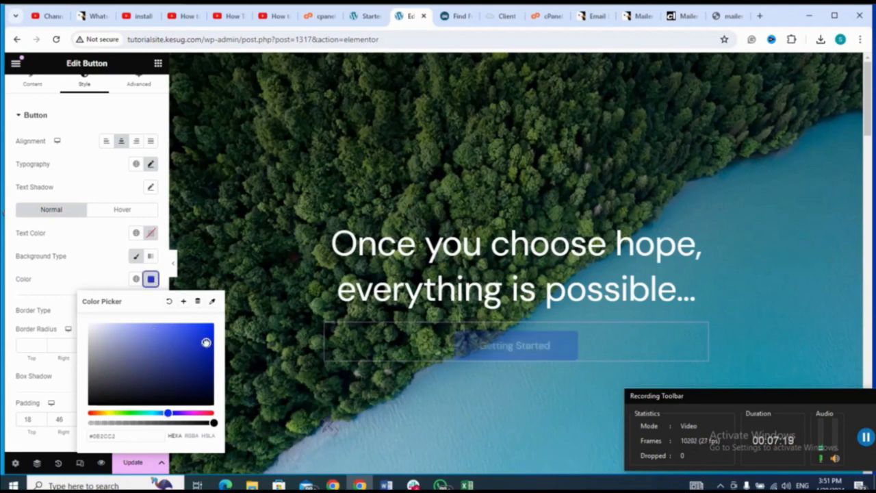
pyautogui.click(322, 410)
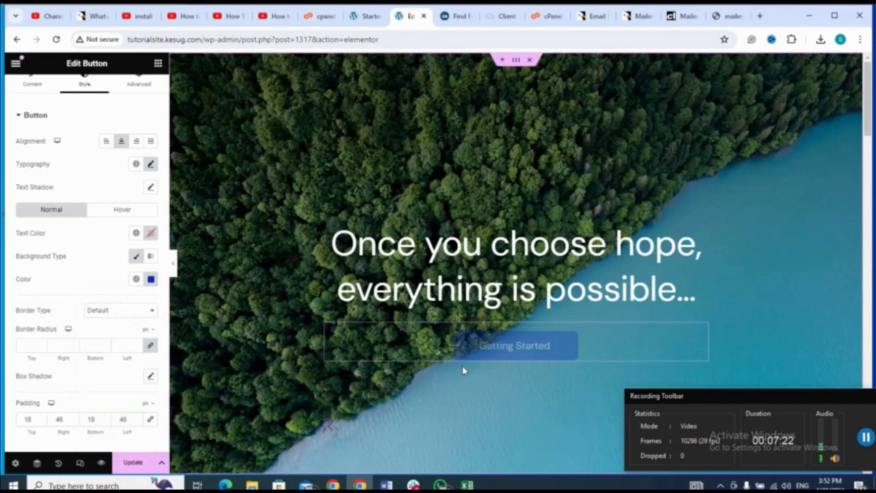
# Step: Try to save the home page edits by updating the page
pyautogui.click(133, 465)
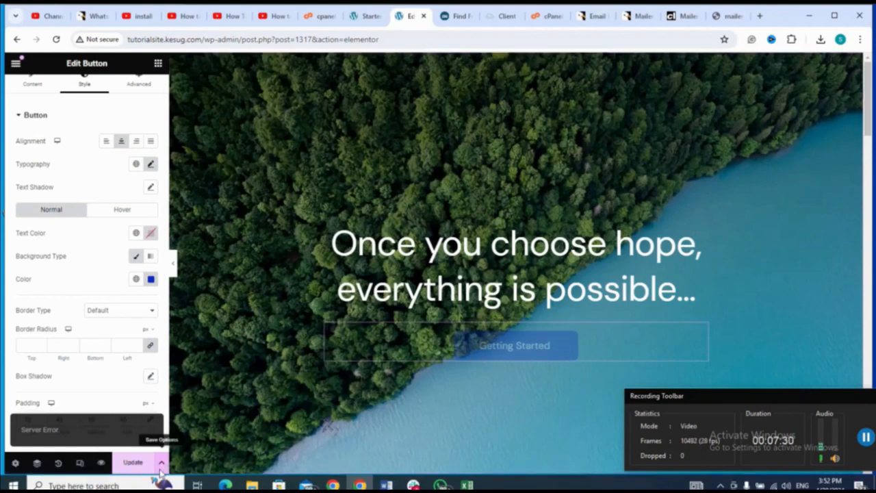
pyautogui.click(137, 465)
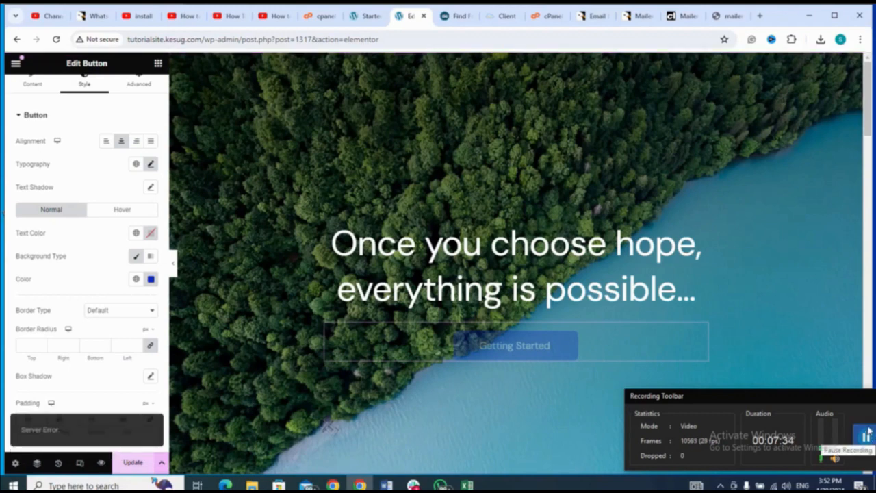
pyautogui.click(866, 433)
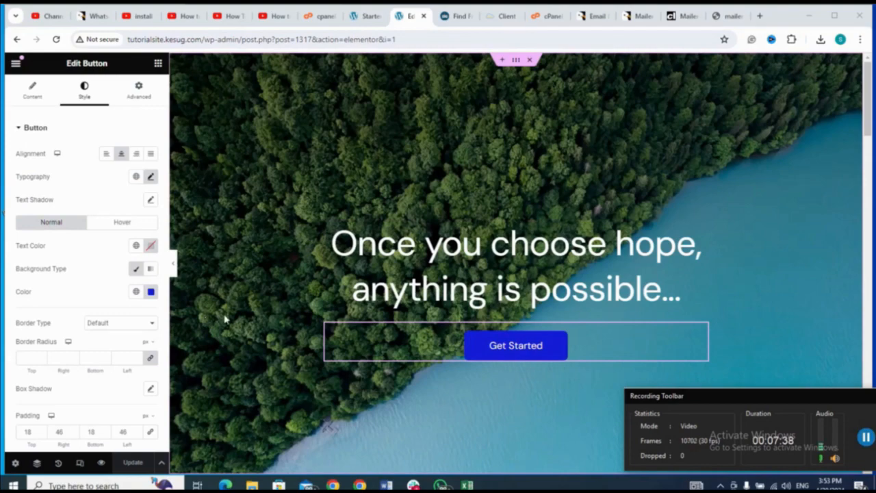
# Step: Change the small heading above "Problems I can help with" to read "CERTIFIED WEB DESIGNER BASED IN LAGOS, NIGERIA"
pyautogui.scroll(-4, 226, 318)
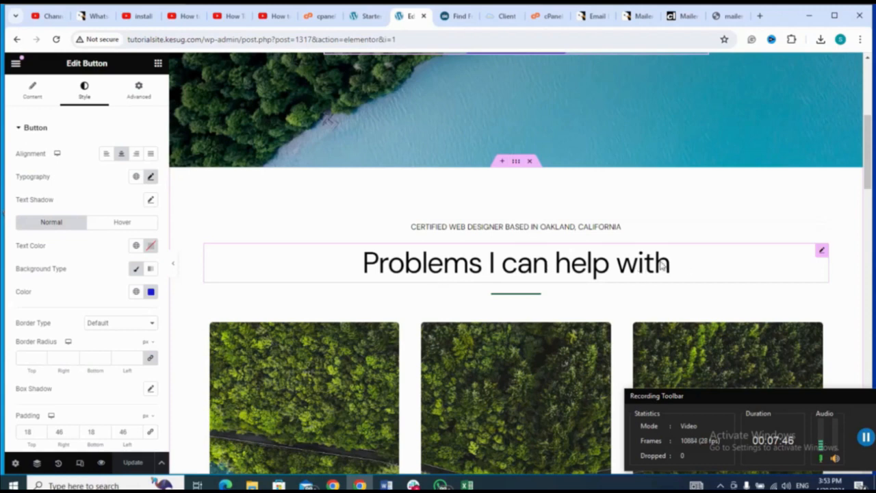
pyautogui.click(574, 227)
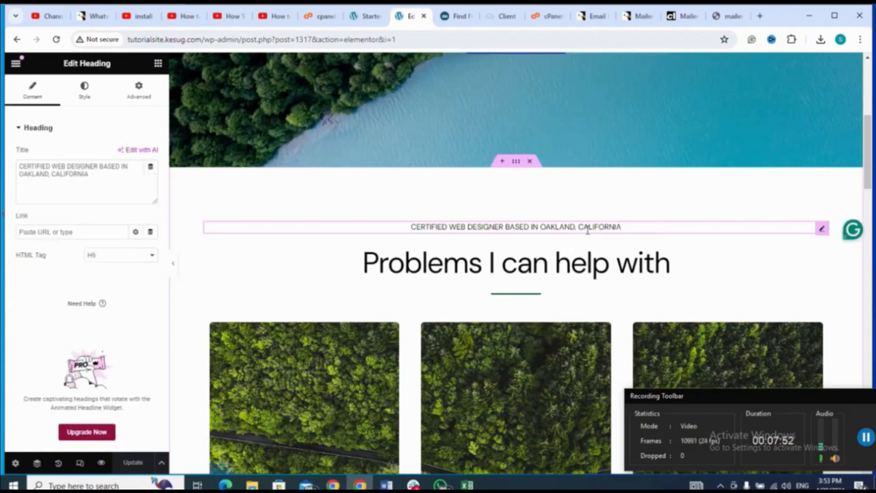
pyautogui.click(630, 229)
pyautogui.press('BackSpace')
pyautogui.press('BackSpace')
pyautogui.press('BackSpace')
pyautogui.press('BackSpace')
pyautogui.press('BackSpace')
pyautogui.press('BackSpace')
pyautogui.press('BackSpace')
pyautogui.press('BackSpace')
pyautogui.press('BackSpace')
pyautogui.press('BackSpace')
pyautogui.press('BackSpace')
pyautogui.press('BackSpace')
pyautogui.press('BackSpace')
pyautogui.press('BackSpace')
pyautogui.press('BackSpace')
pyautogui.press('BackSpace')
pyautogui.press('BackSpace')
pyautogui.press('BackSpace')
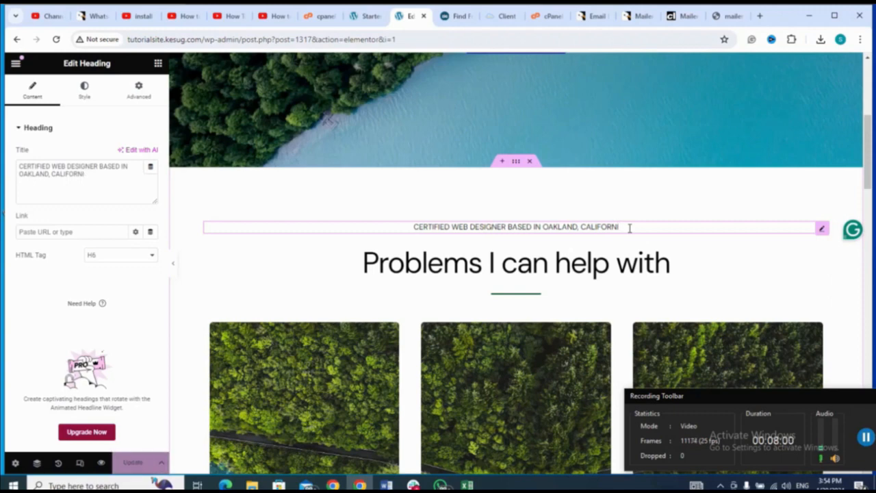
pyautogui.press('BackSpace')
pyautogui.press('BackSpace')
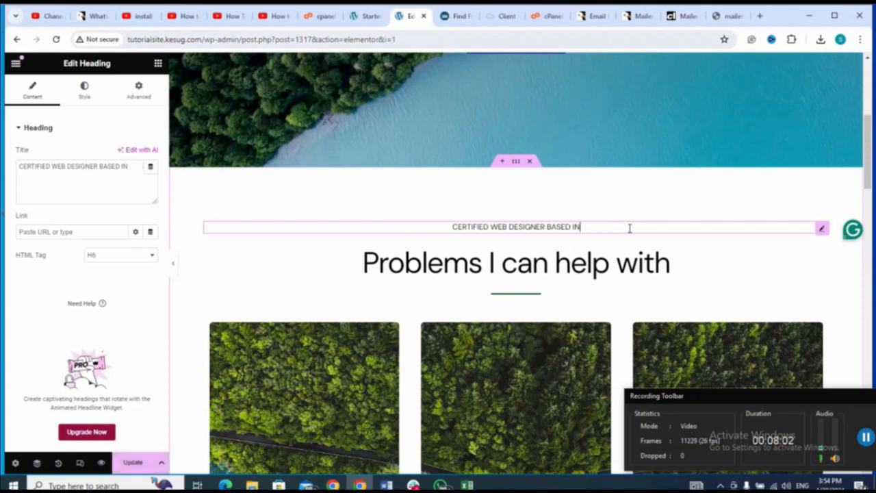
pyautogui.write('L')
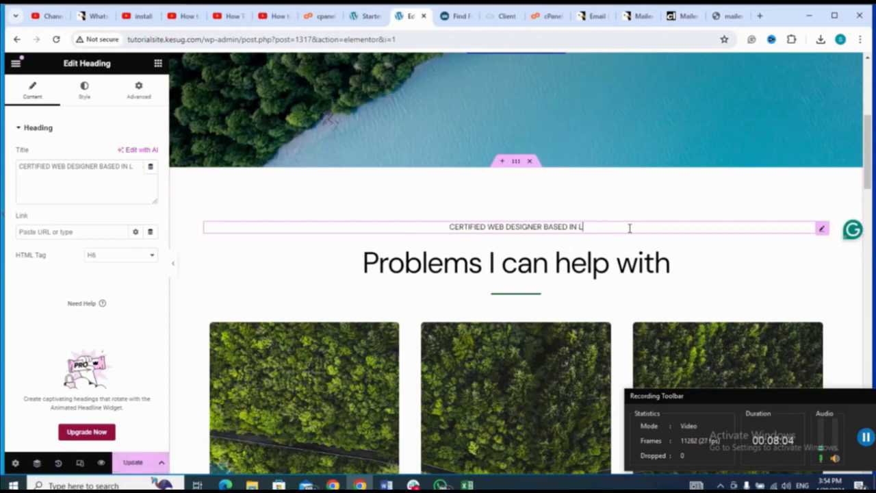
pyautogui.write('AGOS, ')
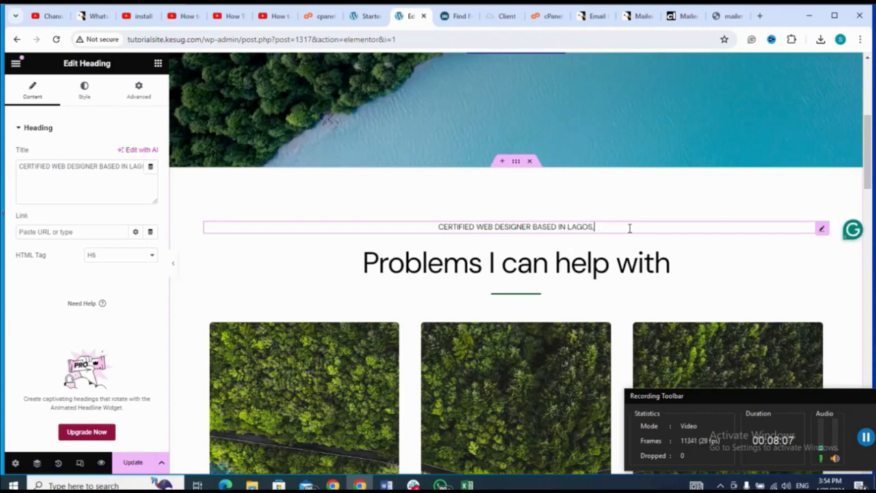
pyautogui.write('NIGERIA')
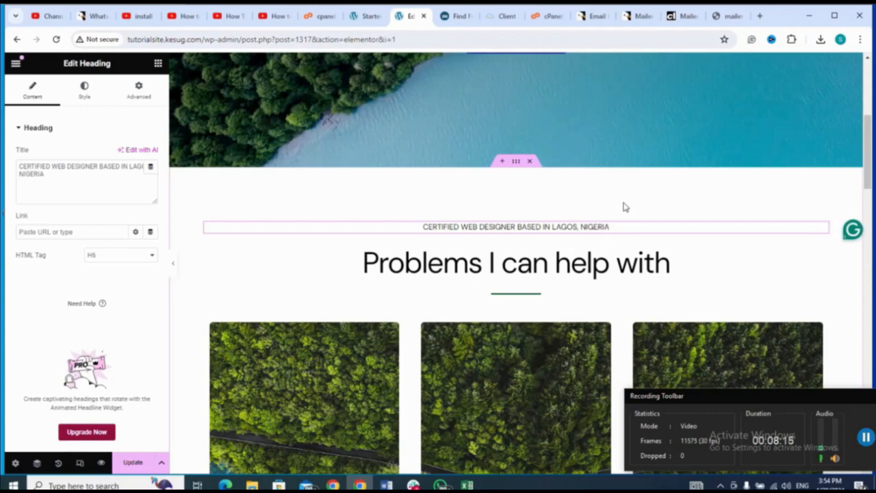
# Step: Look over the options for adding a new container, the client review text and the "What My Clients Say" button settings
pyautogui.click(503, 165)
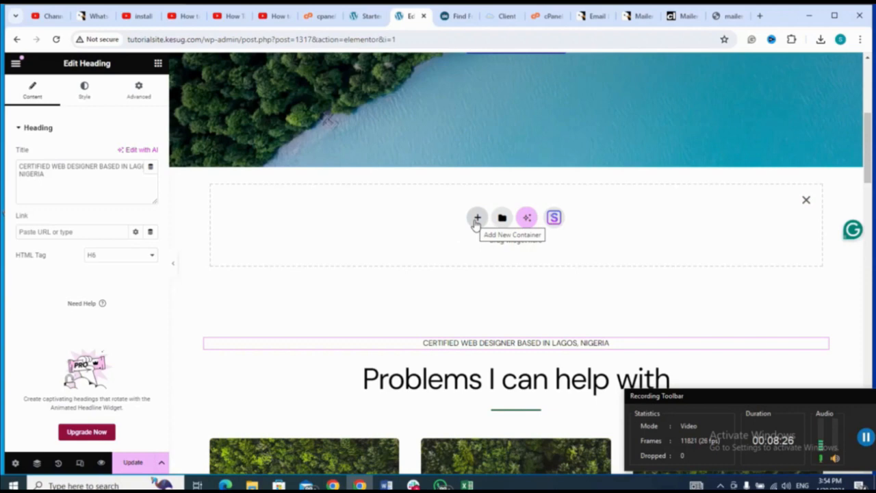
pyautogui.click(806, 200)
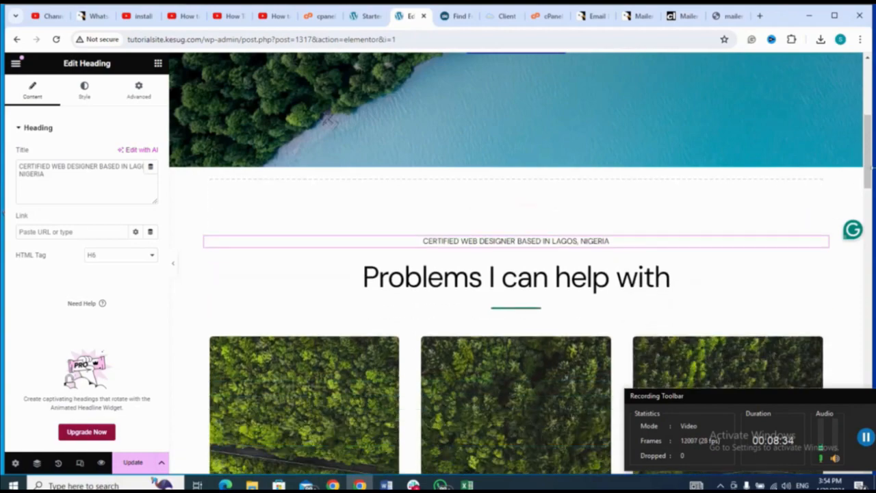
pyautogui.moveTo(871, 164); pyautogui.dragTo(869, 288)
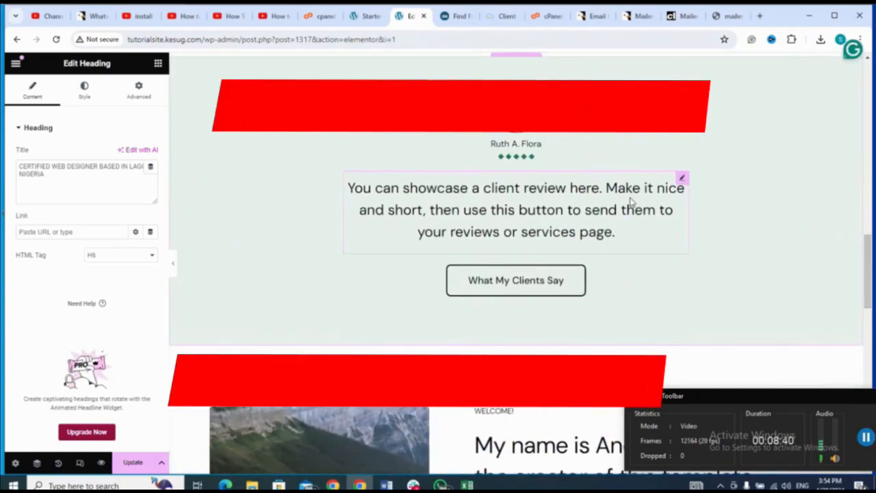
pyautogui.click(632, 202)
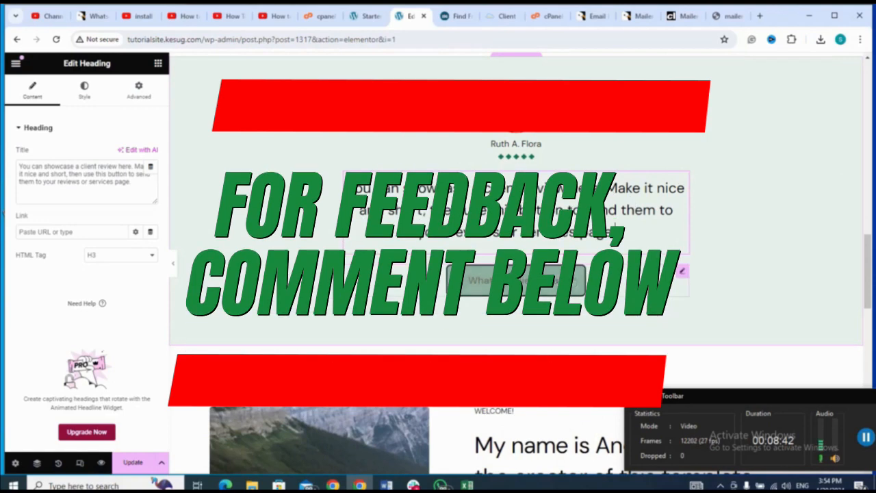
pyautogui.click(555, 280)
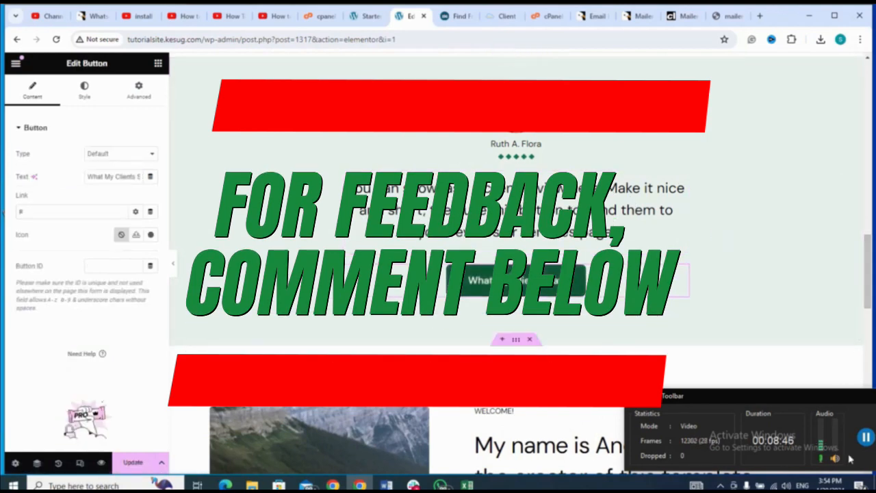
pyautogui.click(870, 438)
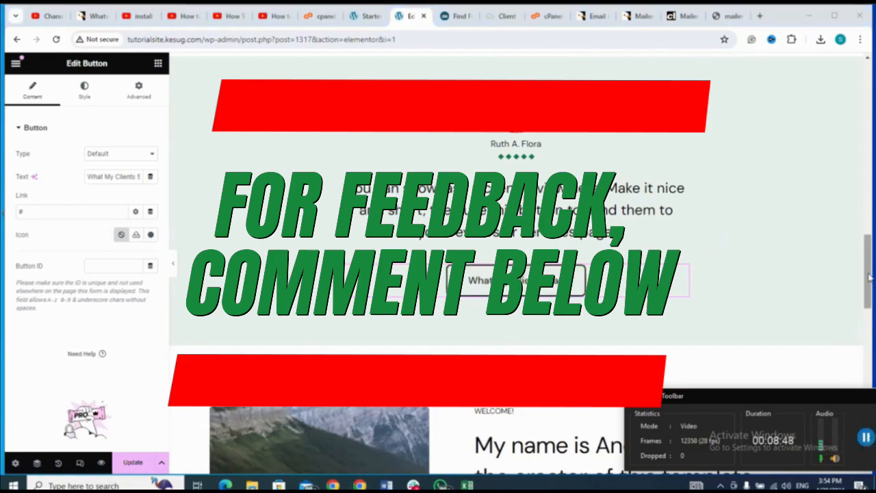
pyautogui.moveTo(868, 277); pyautogui.dragTo(846, 91)
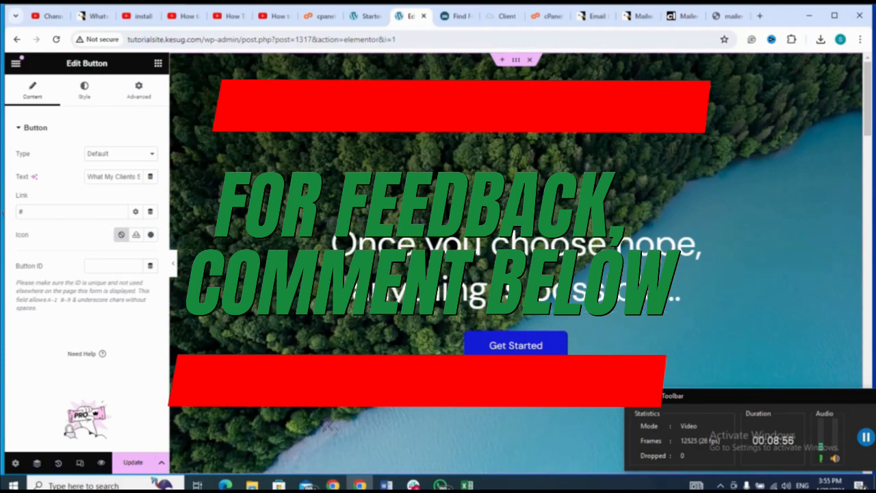
# Step: Update the home page and exit the Elementor editor with This Post as the exit destination, agreeing to leave the site
pyautogui.click(134, 464)
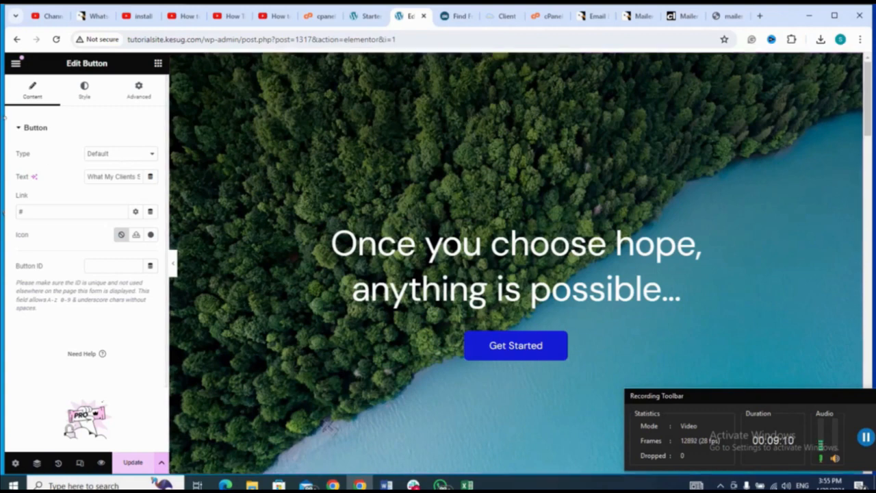
pyautogui.click(16, 64)
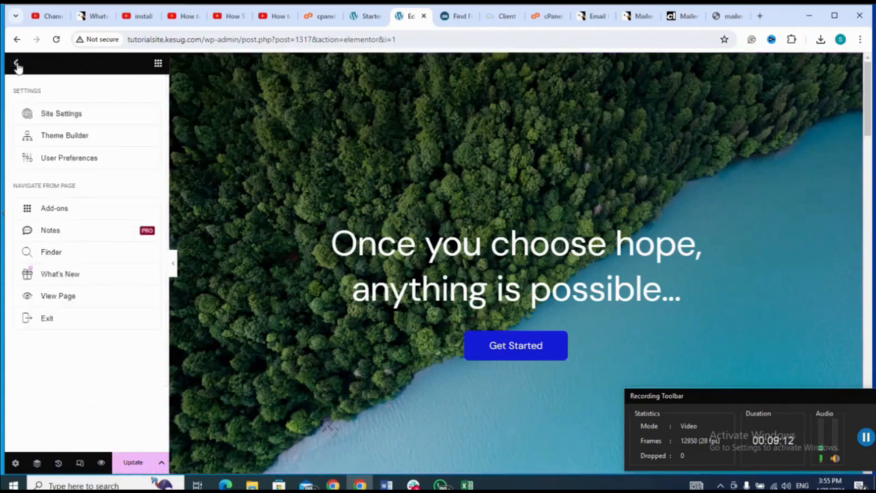
pyautogui.click(48, 319)
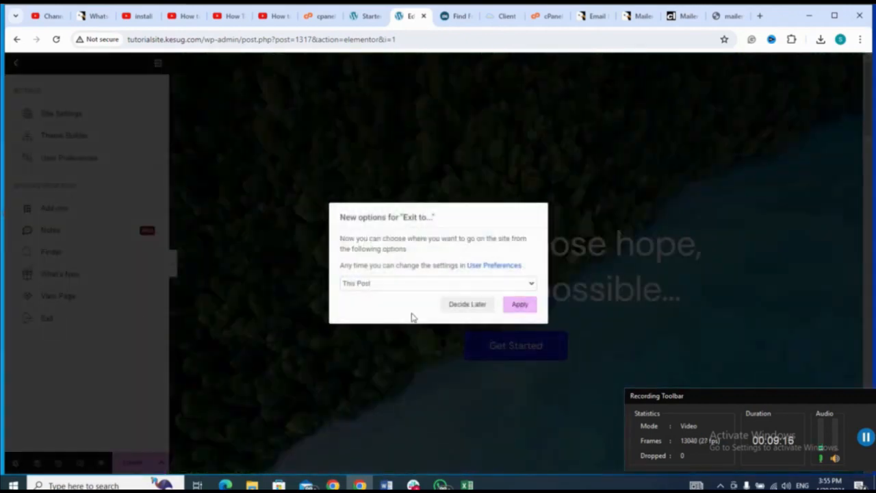
pyautogui.click(524, 305)
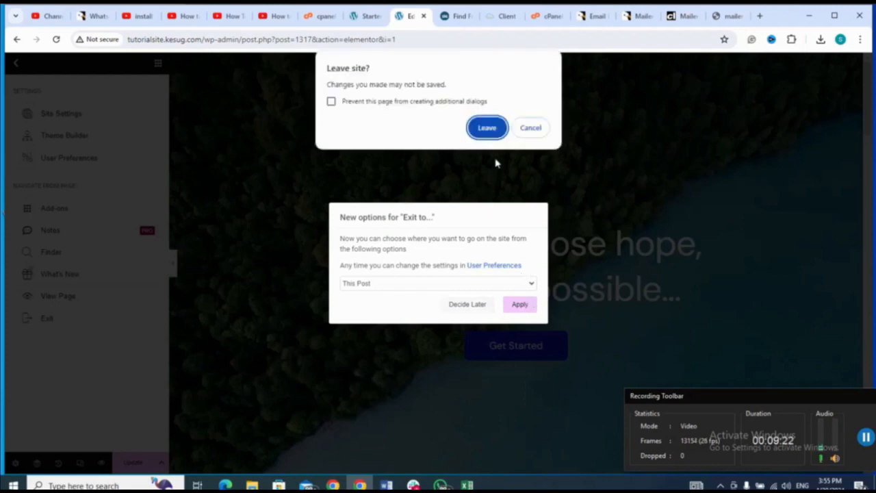
pyautogui.click(487, 128)
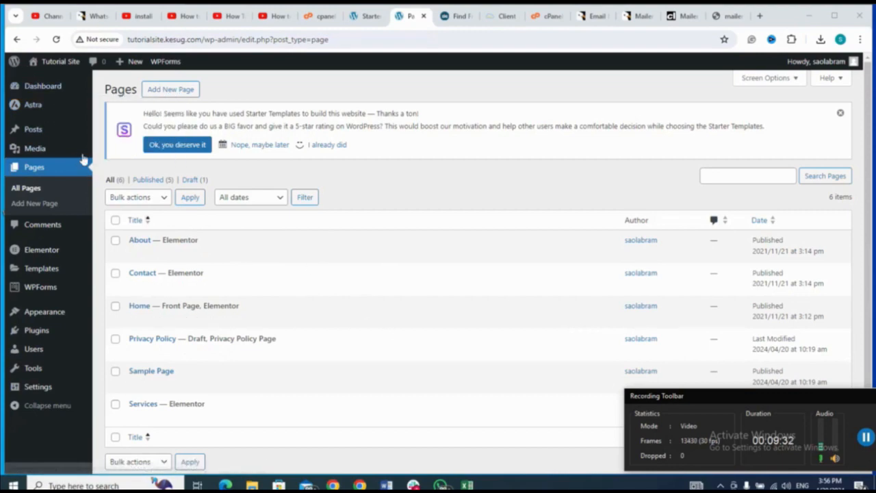
# Step: Visit the live Tutorial Site from the dashboard and open it in the theme customizer
pyautogui.moveTo(61, 67)
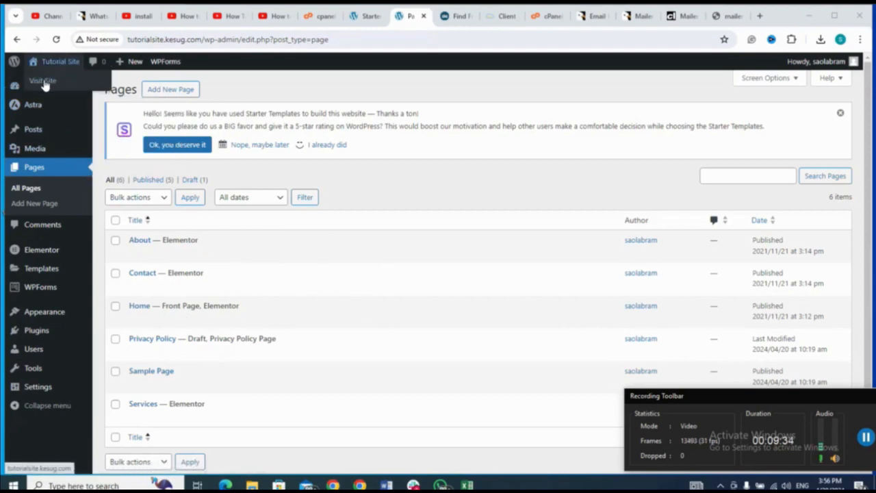
pyautogui.click(42, 81)
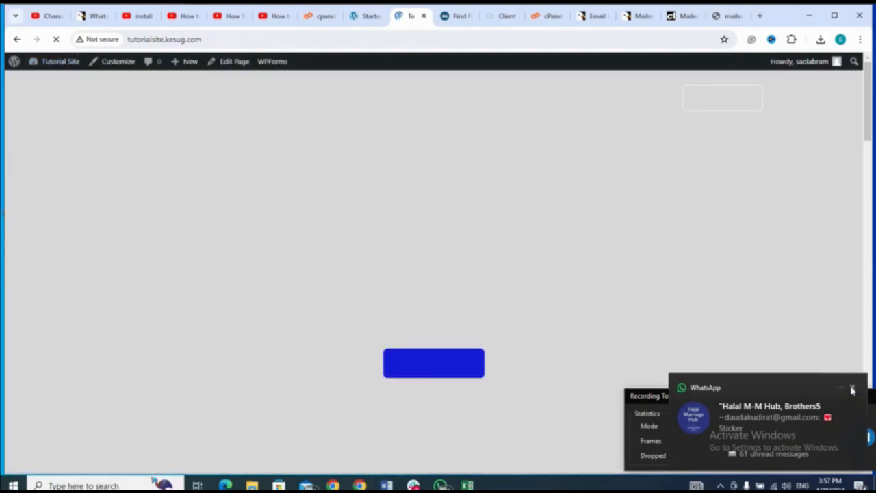
pyautogui.click(853, 388)
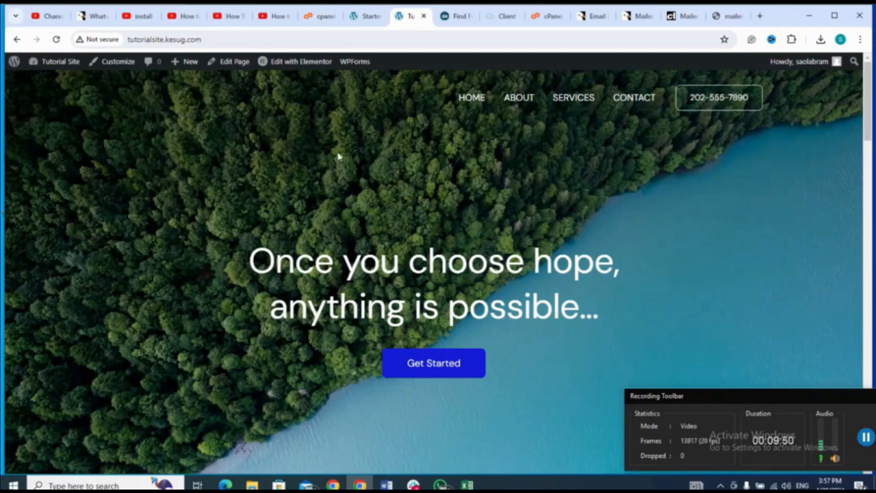
pyautogui.click(121, 63)
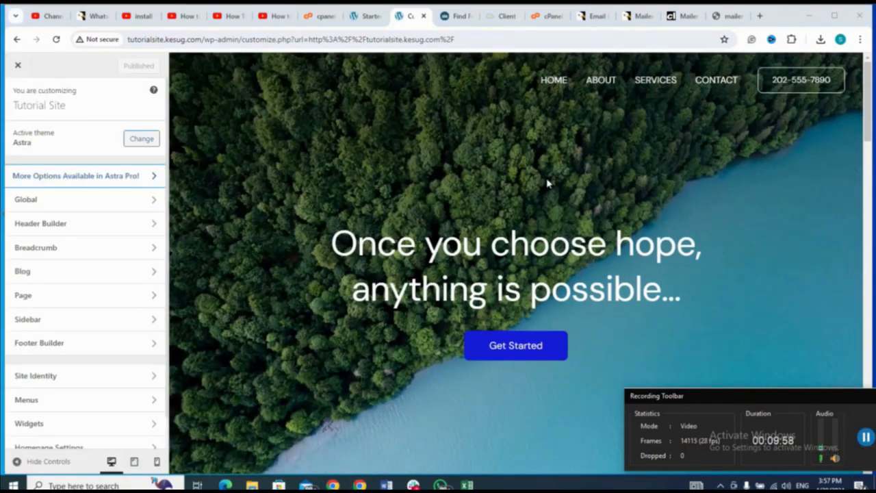
# Step: Open the Primary Menu settings for the header navigation in the customizer
pyautogui.moveTo(540, 76)
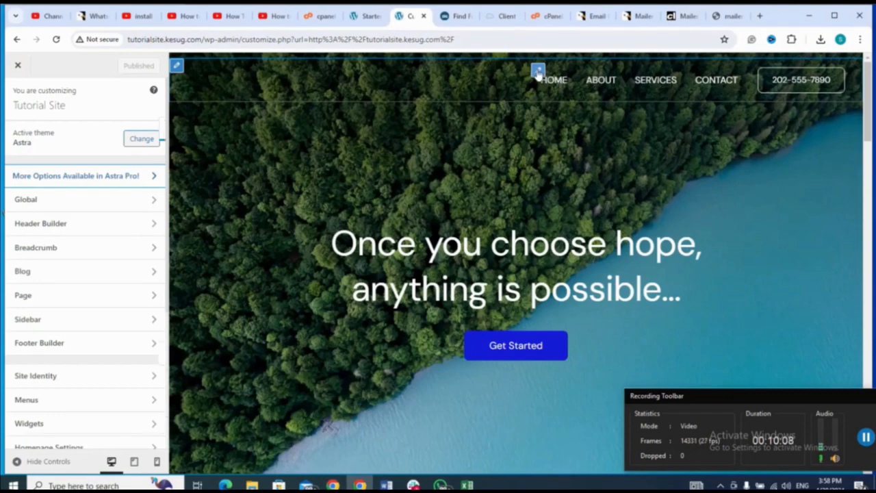
pyautogui.click(539, 73)
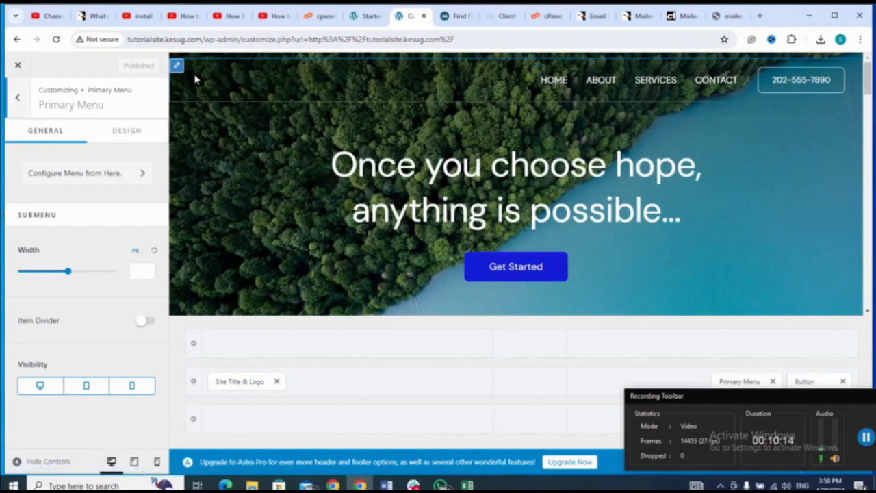
pyautogui.click(176, 66)
pyautogui.click(563, 82)
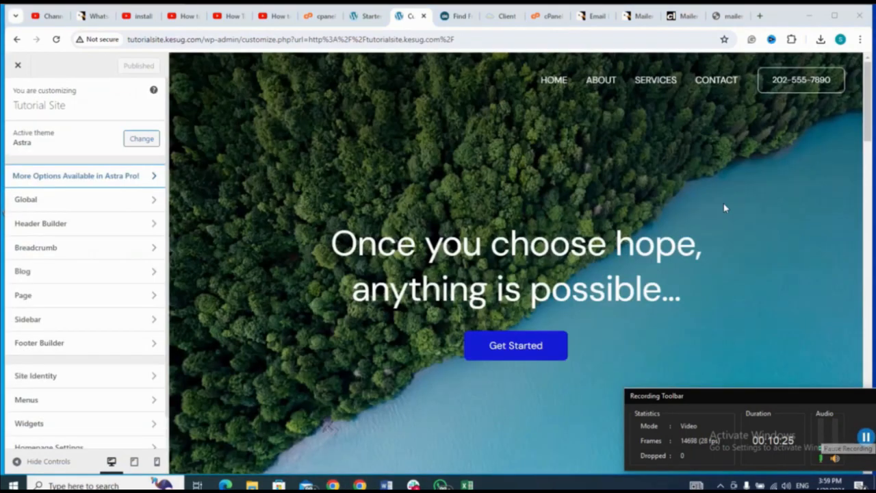
pyautogui.click(539, 70)
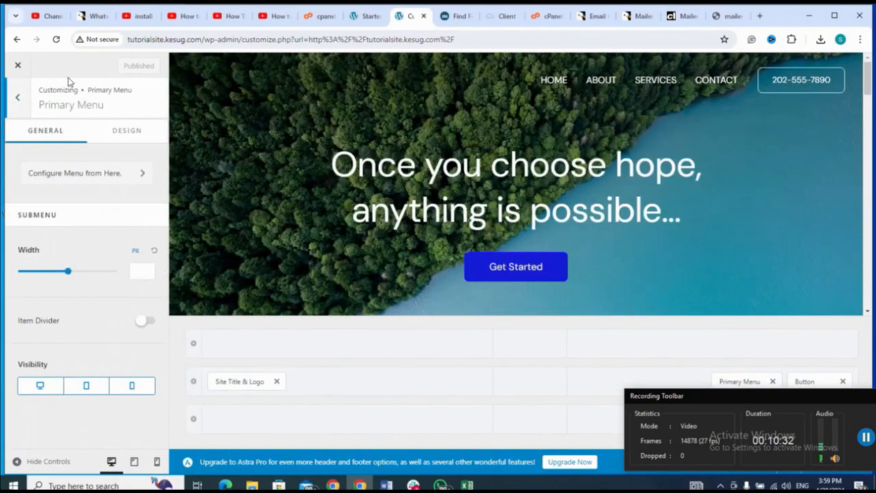
# Step: Open the Main Menu assigned to the Primary Menu location for editing from the list of all menu locations
pyautogui.click(142, 175)
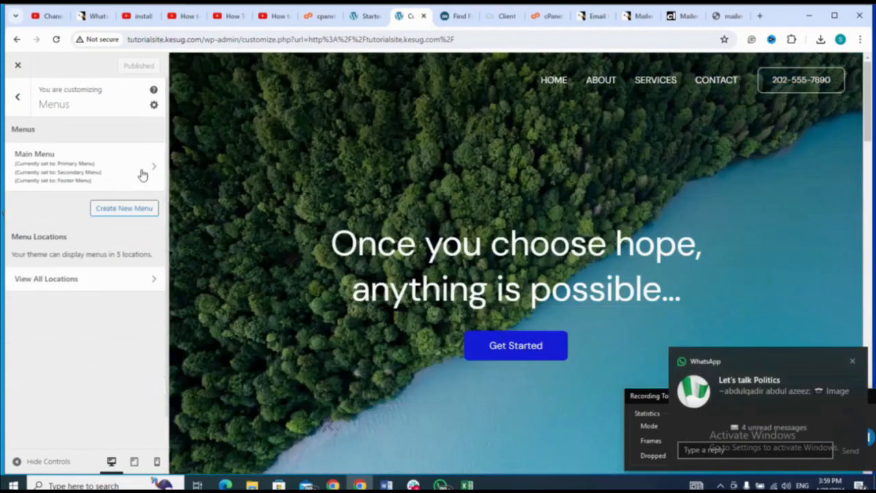
pyautogui.click(151, 282)
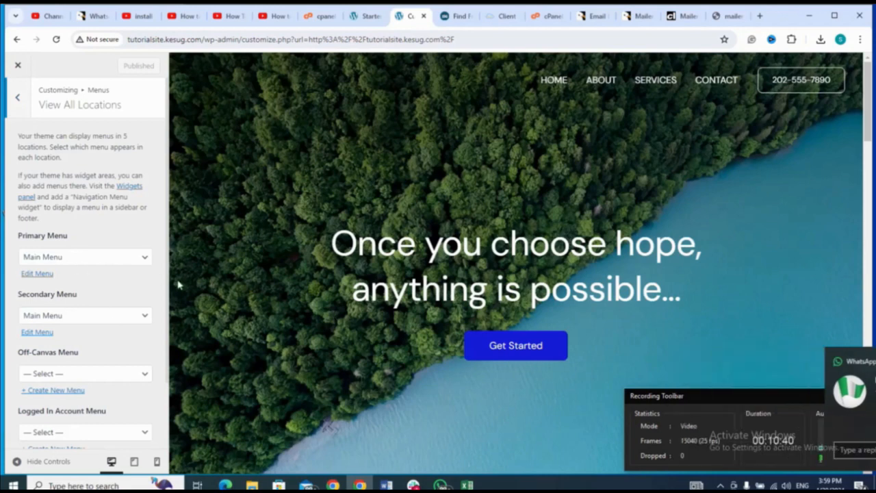
pyautogui.click(39, 275)
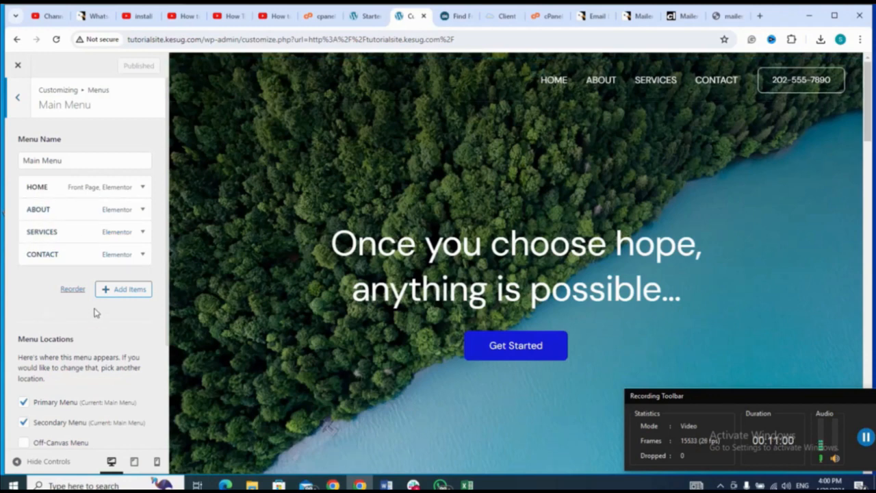
# Step: Add the existing Sample Page to the Main Menu and publish the change
pyautogui.click(123, 290)
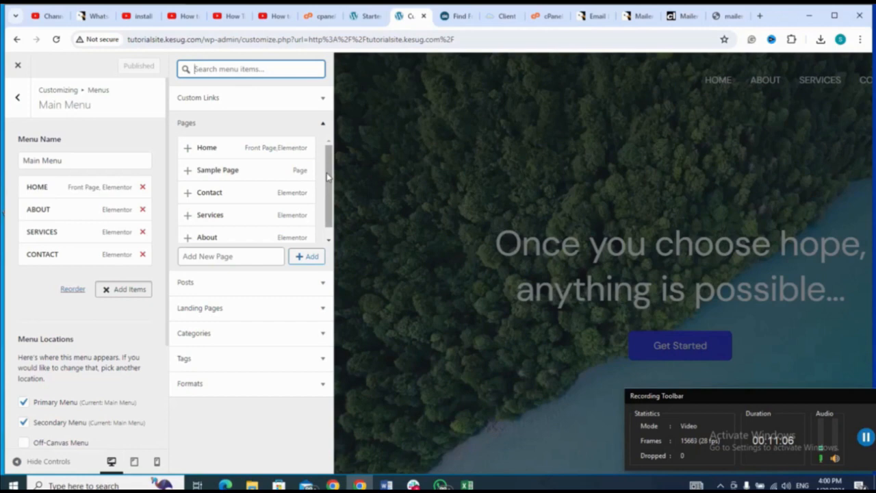
pyautogui.moveTo(327, 177)
pyautogui.mouseDown()
pyautogui.moveTo(325, 205)
pyautogui.moveTo(329, 172)
pyautogui.mouseUp()
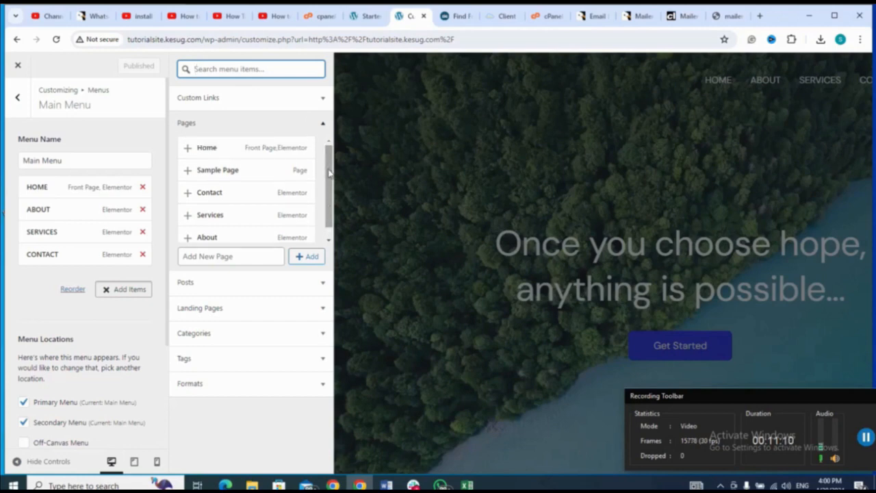
pyautogui.click(201, 172)
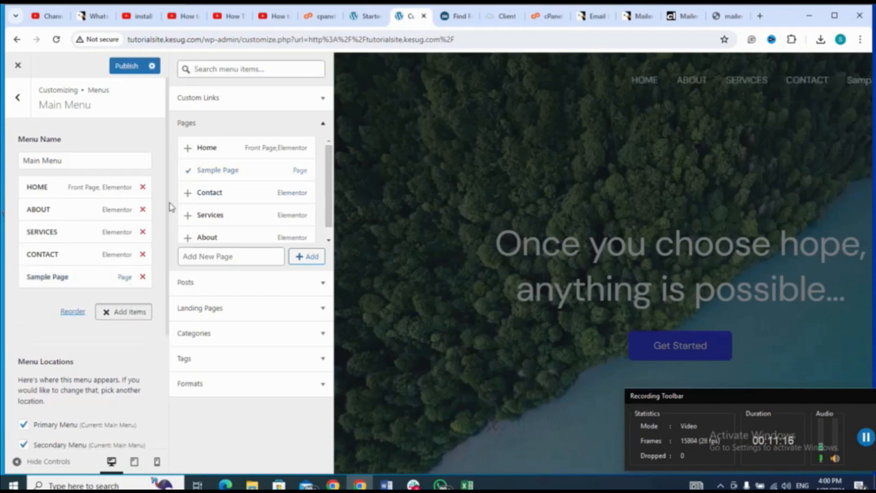
pyautogui.click(133, 69)
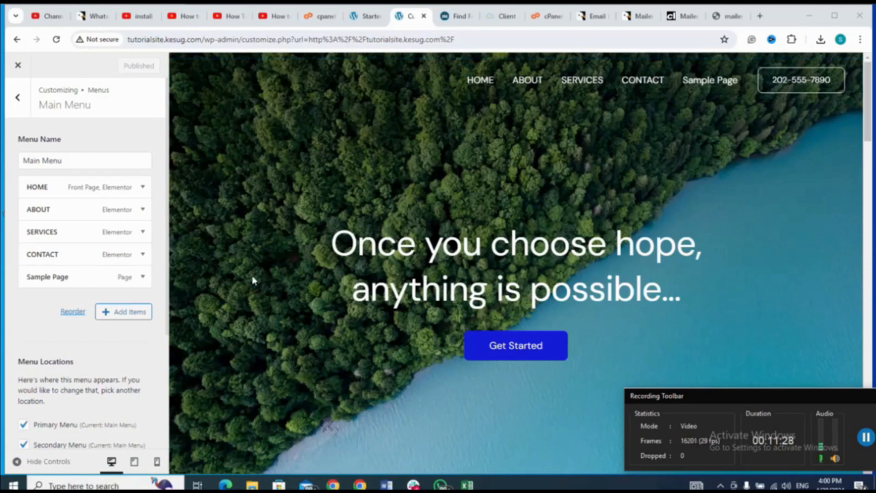
# Step: Change the navigation label of the Sample Page menu item to SAMPLE PAGE in capitals
pyautogui.click(143, 278)
pyautogui.click(114, 312)
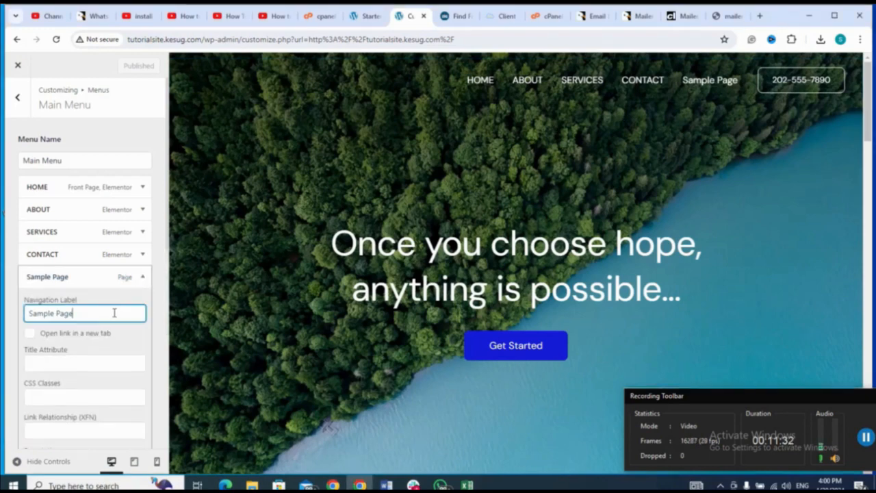
pyautogui.press('BackSpace')
pyautogui.press('BackSpace')
pyautogui.press('BackSpace')
pyautogui.press('BackSpace')
pyautogui.press('BackSpace')
pyautogui.press('BackSpace')
pyautogui.press('BackSpace')
pyautogui.press('BackSpace')
pyautogui.press('BackSpace')
pyautogui.press('BackSpace')
pyautogui.press('BackSpace')
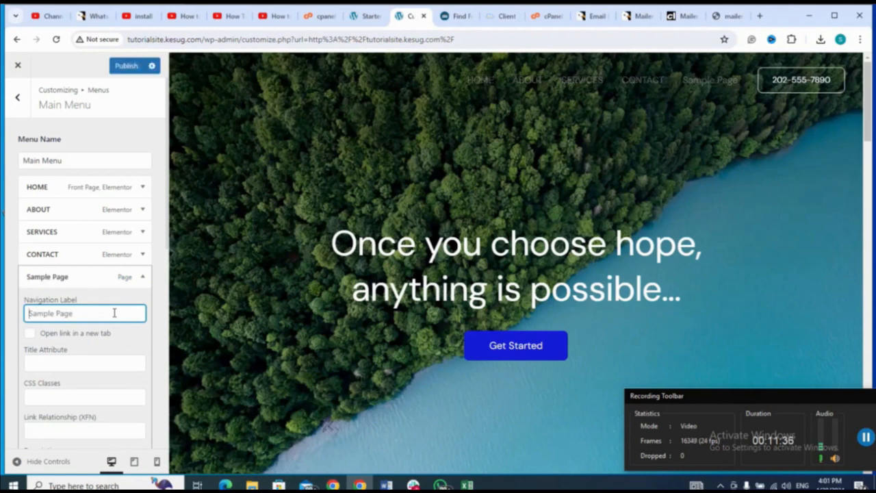
pyautogui.write('sa')
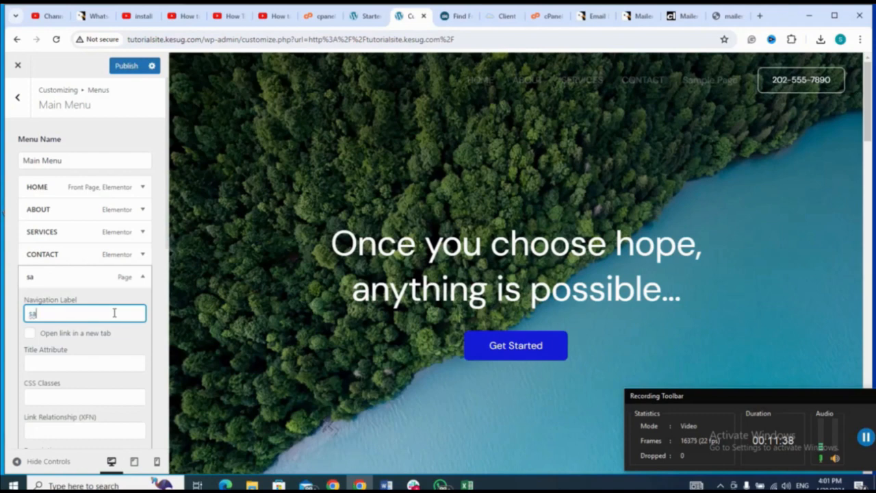
pyautogui.press('BackSpace')
pyautogui.press('BackSpace')
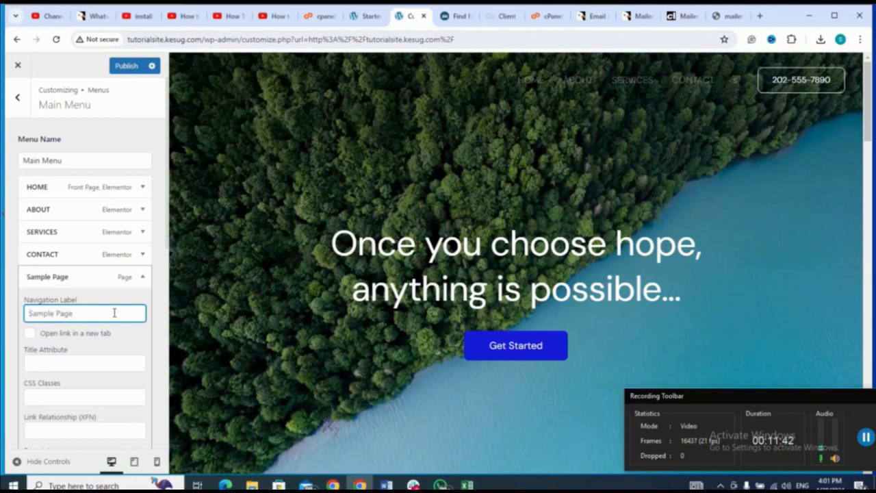
pyautogui.write('s')
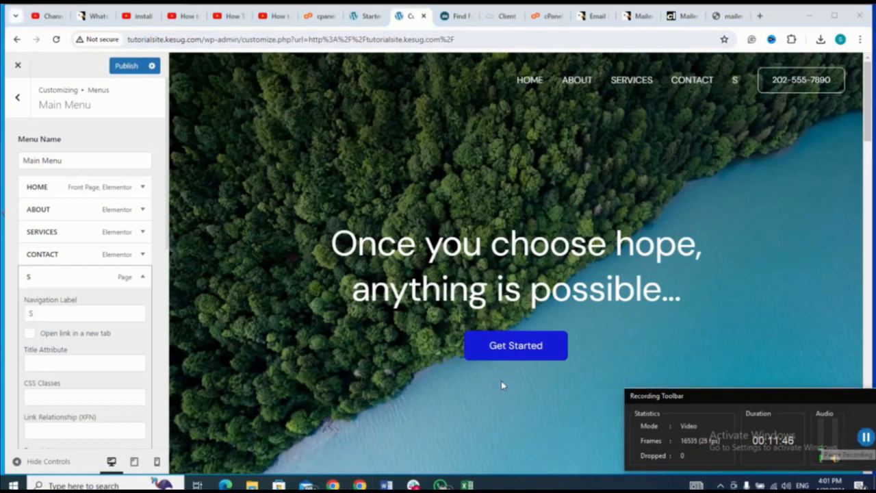
pyautogui.click(118, 315)
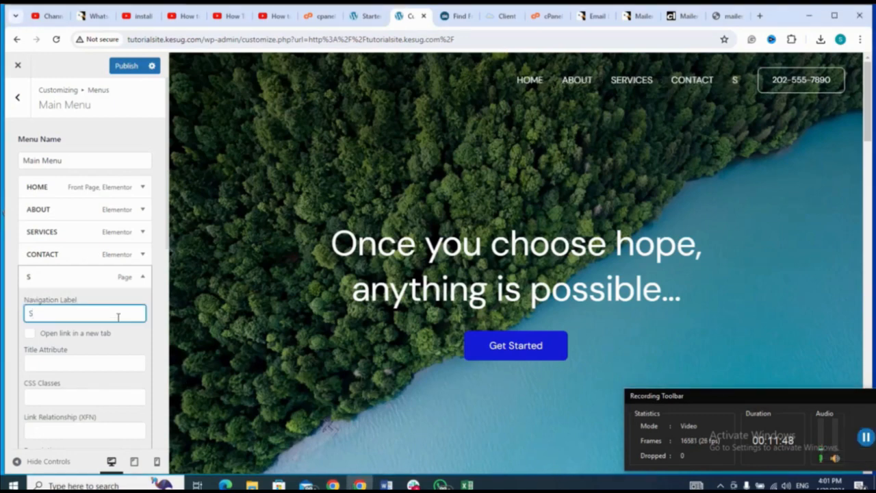
pyautogui.write('AMPLE')
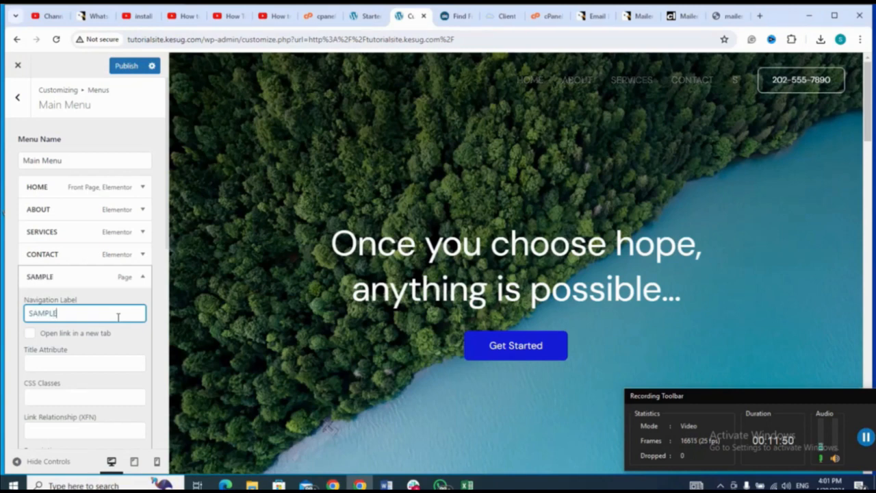
pyautogui.write(' PAGE')
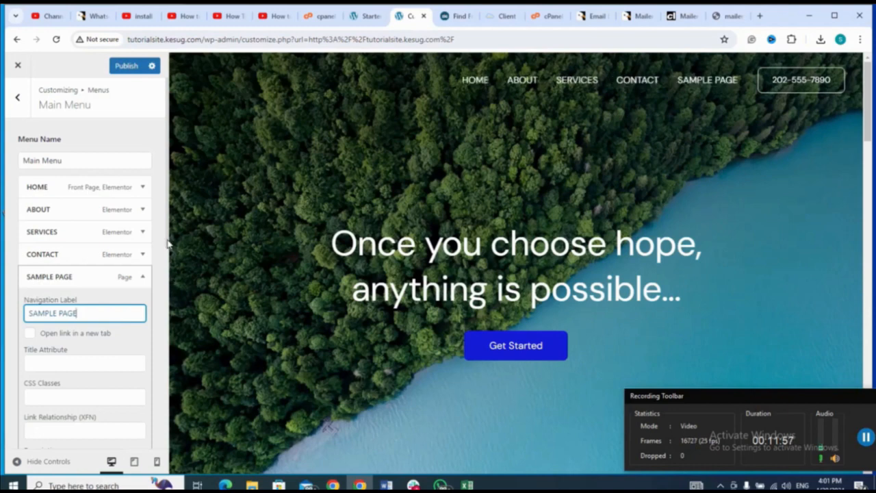
# Step: Bring up the list of items that can be added to the Main Menu, and publish the relabelled menu
pyautogui.moveTo(170, 245); pyautogui.dragTo(168, 333)
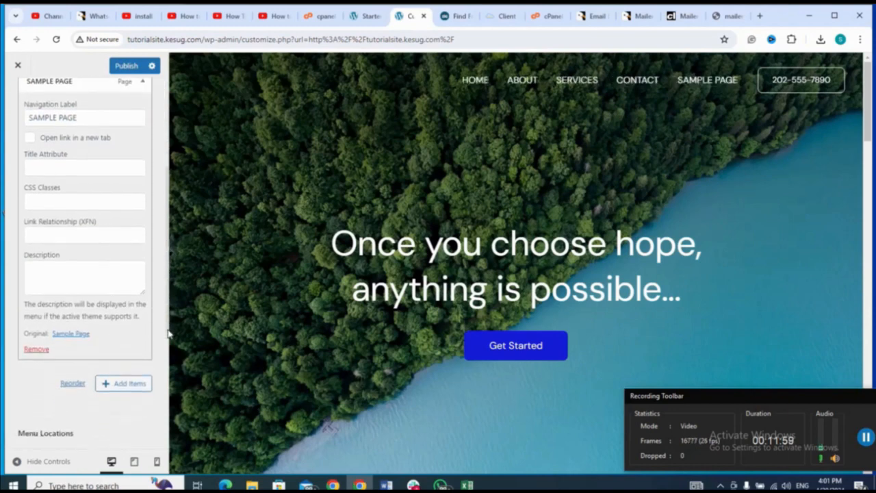
pyautogui.click(134, 385)
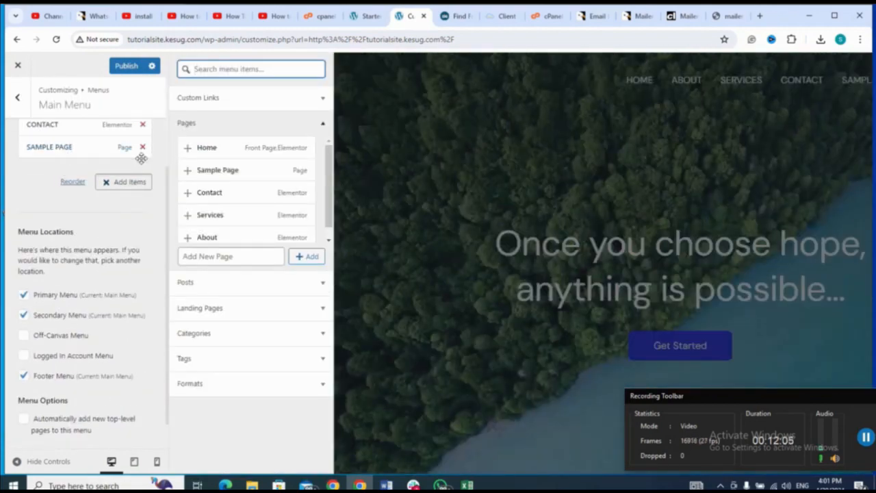
pyautogui.click(137, 66)
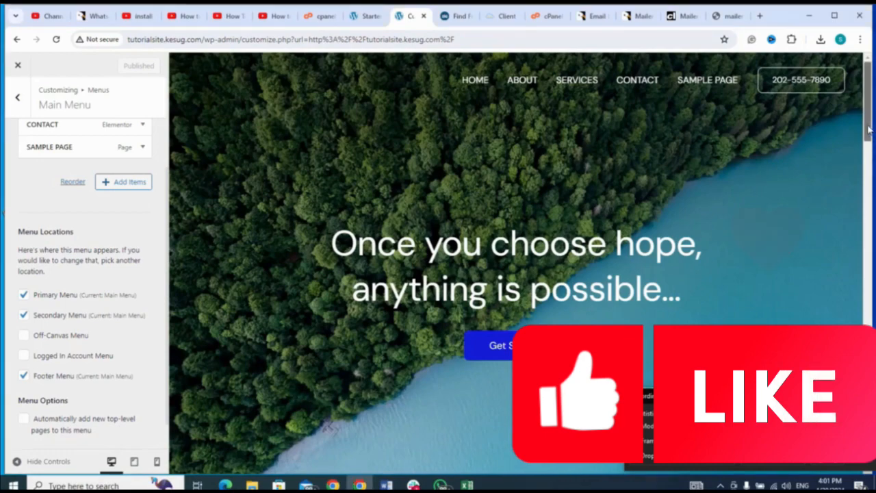
pyautogui.moveTo(870, 129)
pyautogui.mouseDown()
pyautogui.moveTo(845, 309)
pyautogui.moveTo(873, 116)
pyautogui.moveTo(867, 140)
pyautogui.mouseUp()
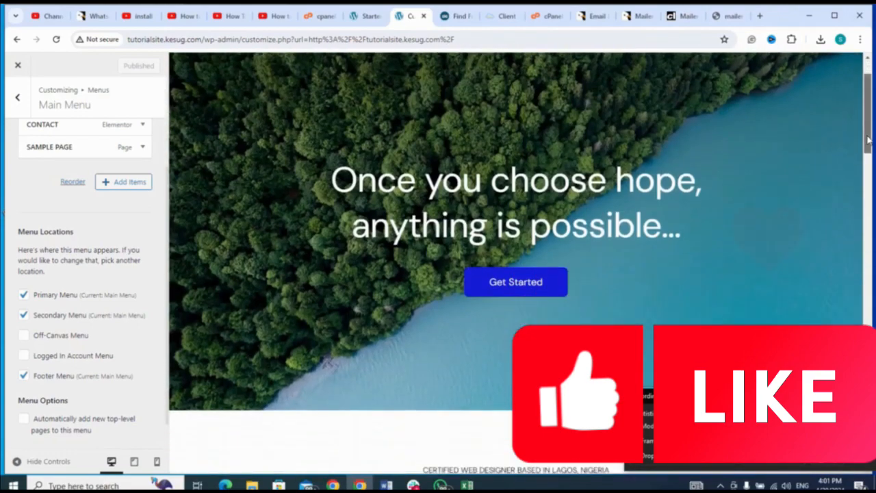
pyautogui.moveTo(868, 140); pyautogui.dragTo(868, 128)
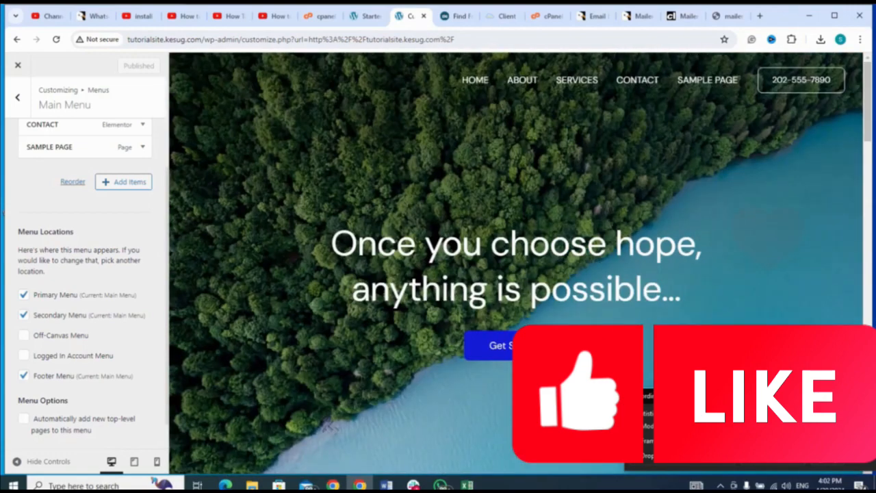
pyautogui.click(797, 442)
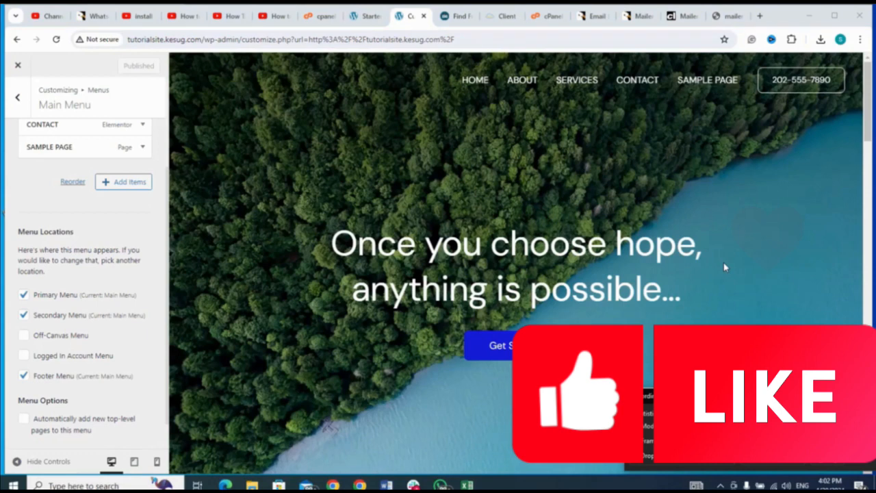